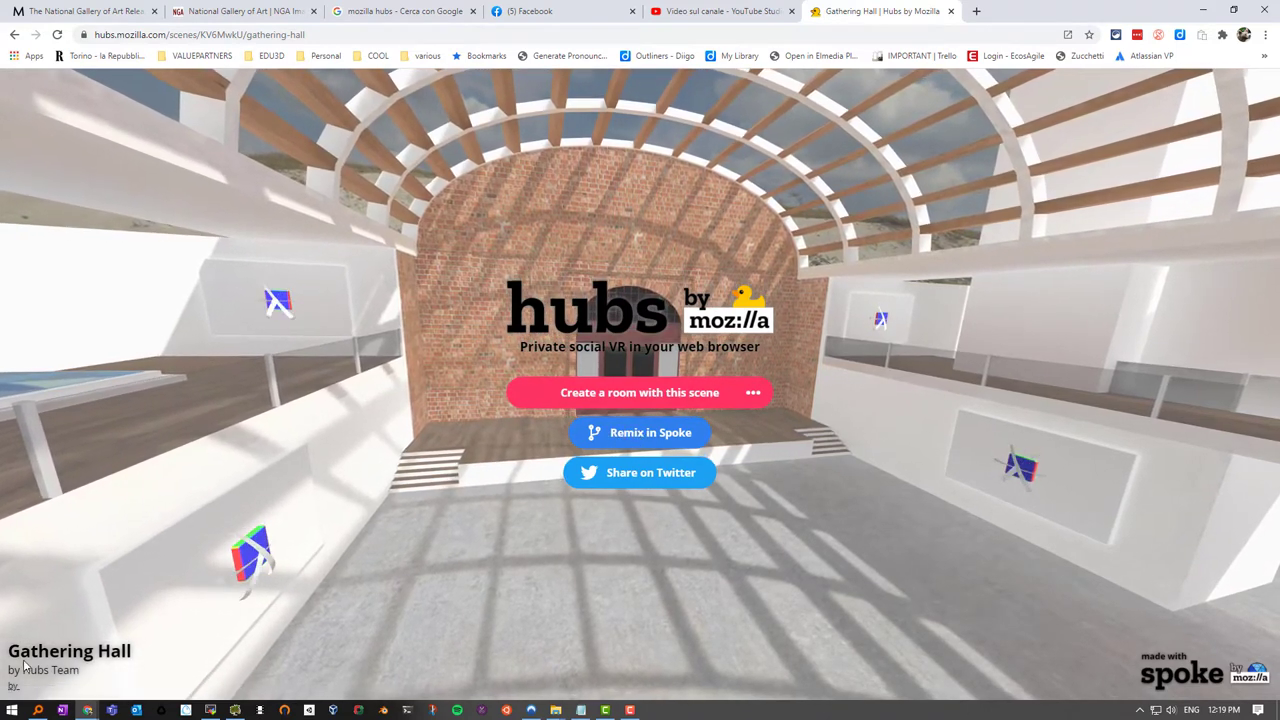
# Open the Gathering Hall scene for remixing in Spoke.
pyautogui.click(615, 432)
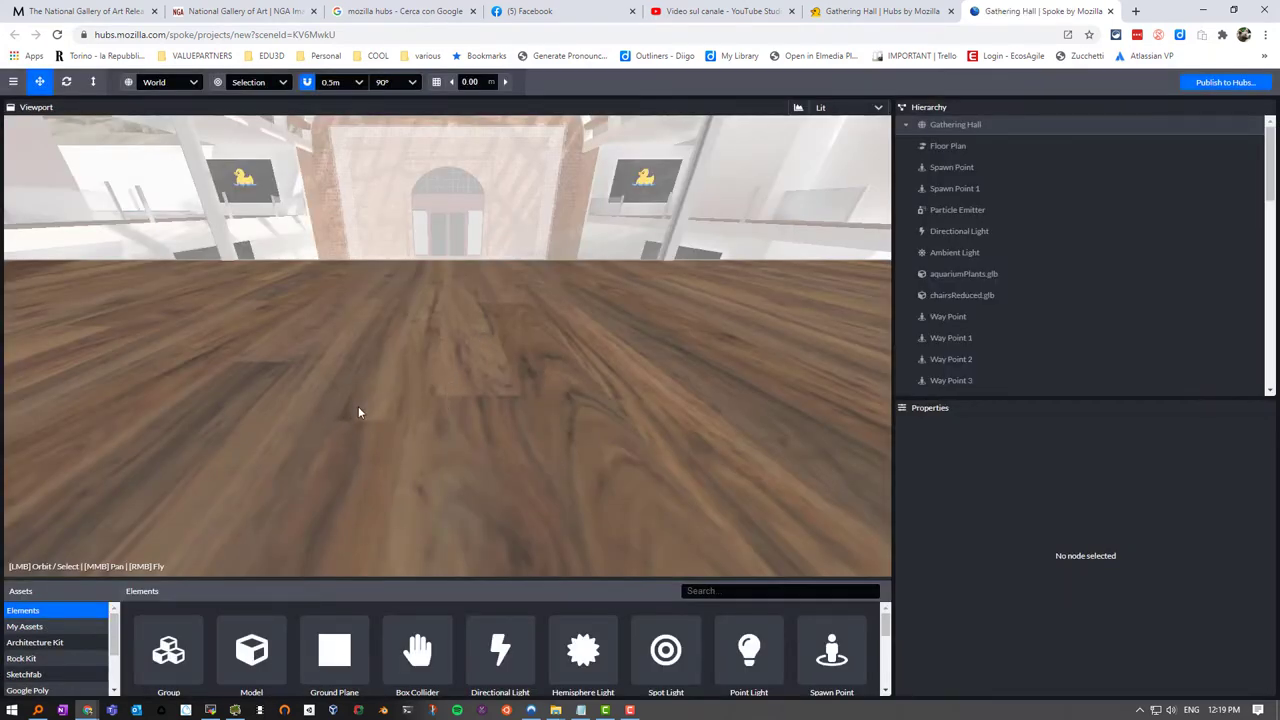
pyautogui.moveTo(476, 416)
pyautogui.mouseDown()
pyautogui.moveTo(464, 378)
pyautogui.moveTo(408, 396)
pyautogui.moveTo(474, 399)
pyautogui.moveTo(467, 383)
pyautogui.moveTo(494, 397)
pyautogui.moveTo(475, 397)
pyautogui.mouseUp()
pyautogui.scroll(2, 472, 394)
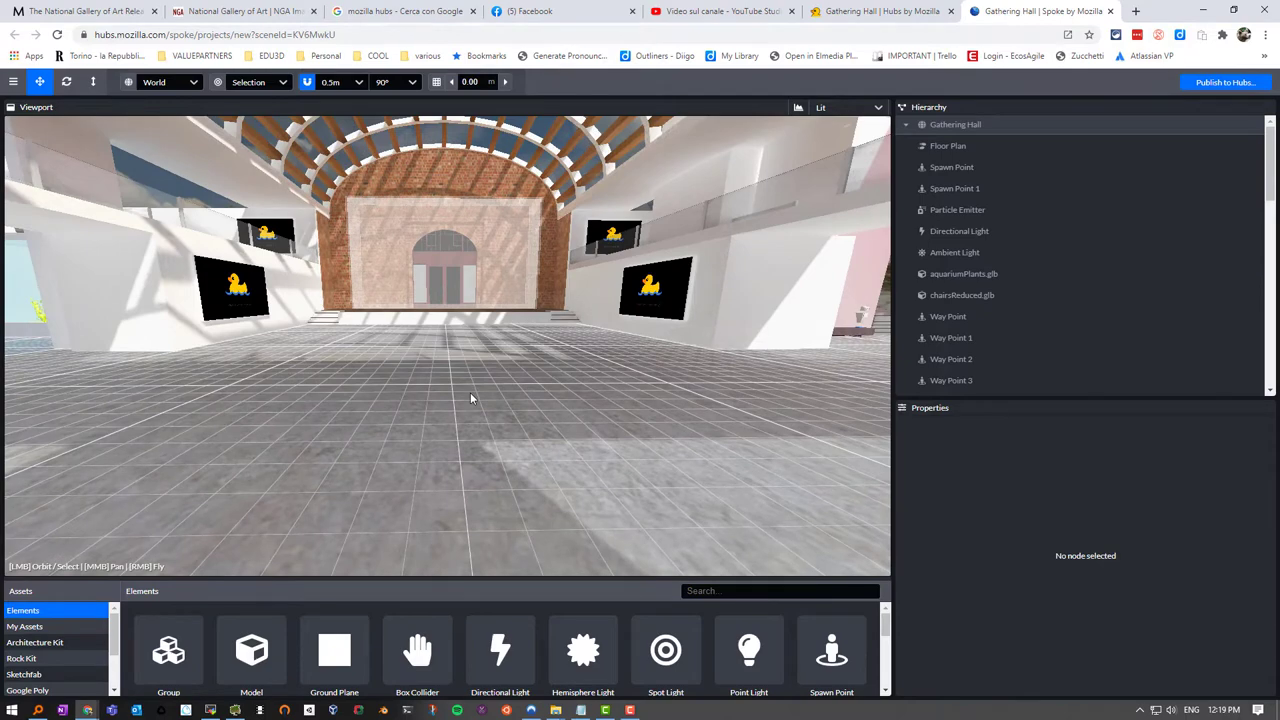
# Select the duck logo image on the wall beneath the staircase outside the hall.
pyautogui.moveTo(286, 400)
pyautogui.mouseDown()
pyautogui.moveTo(321, 406)
pyautogui.moveTo(311, 399)
pyautogui.mouseUp()
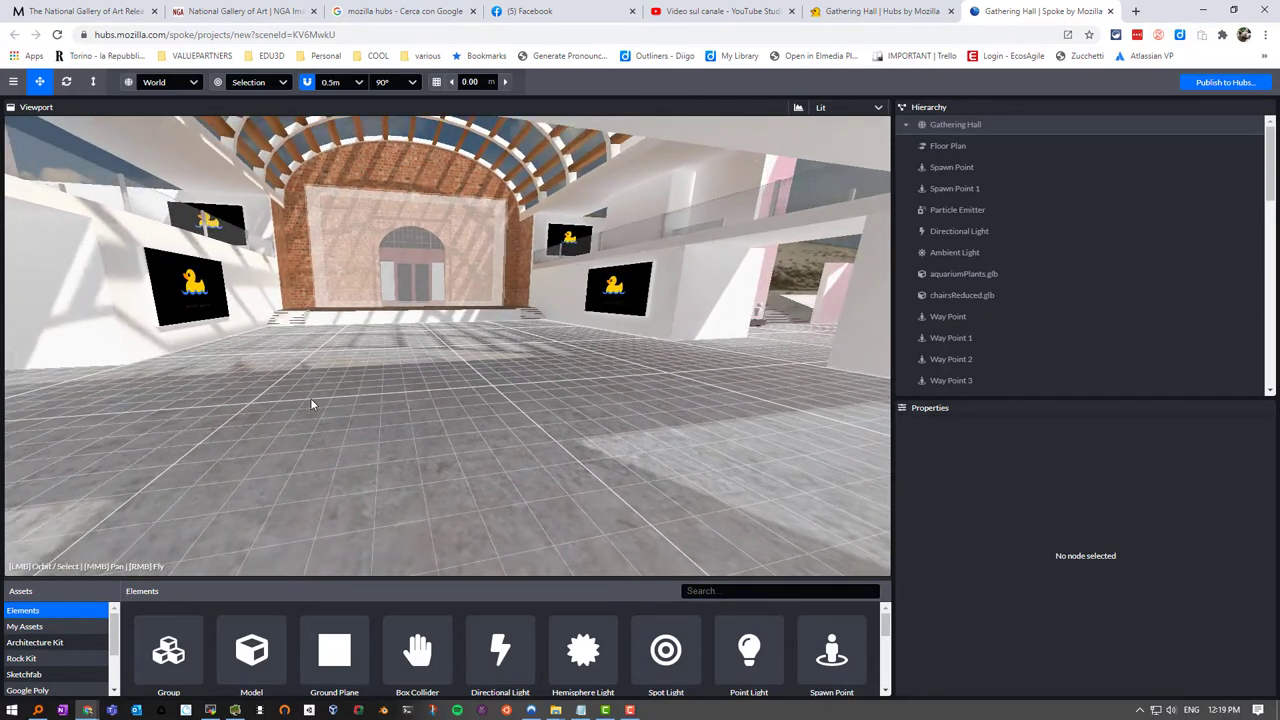
pyautogui.moveTo(318, 391)
pyautogui.mouseDown(button='right')
pyautogui.moveTo(400, 395)
pyautogui.moveTo(330, 390)
pyautogui.mouseUp(button='right')
pyautogui.press('s')
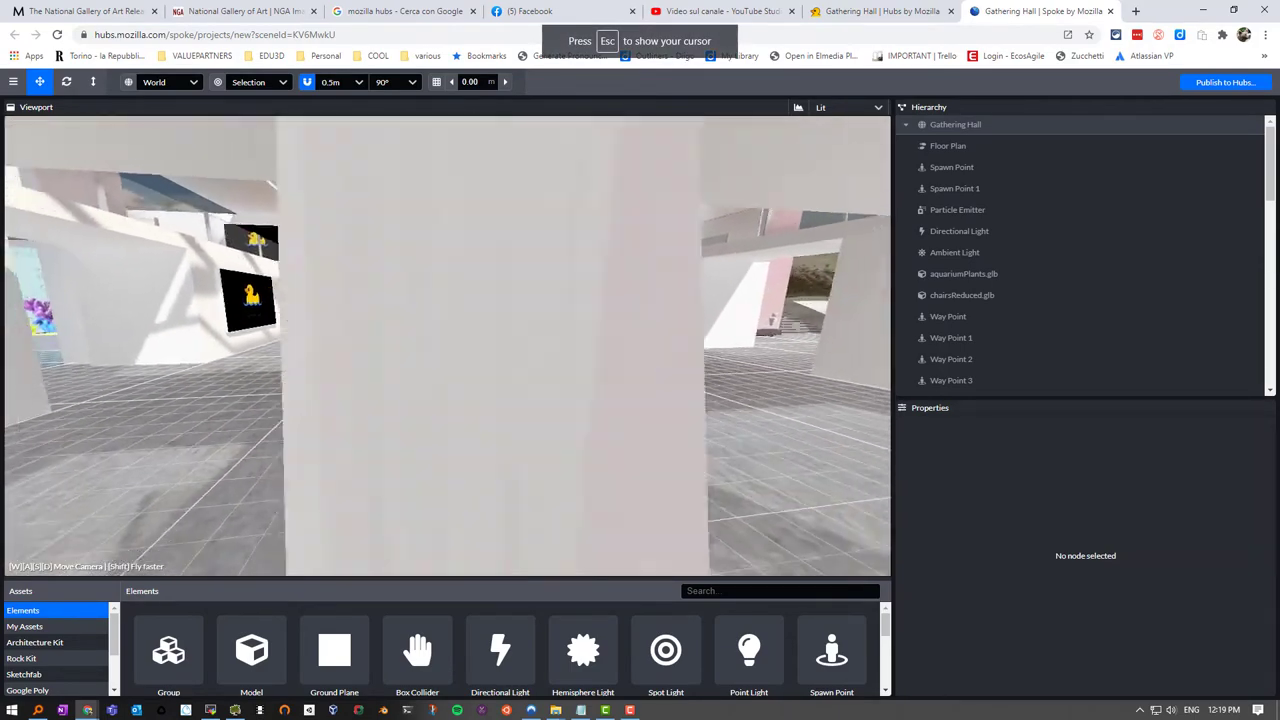
pyautogui.press('s')
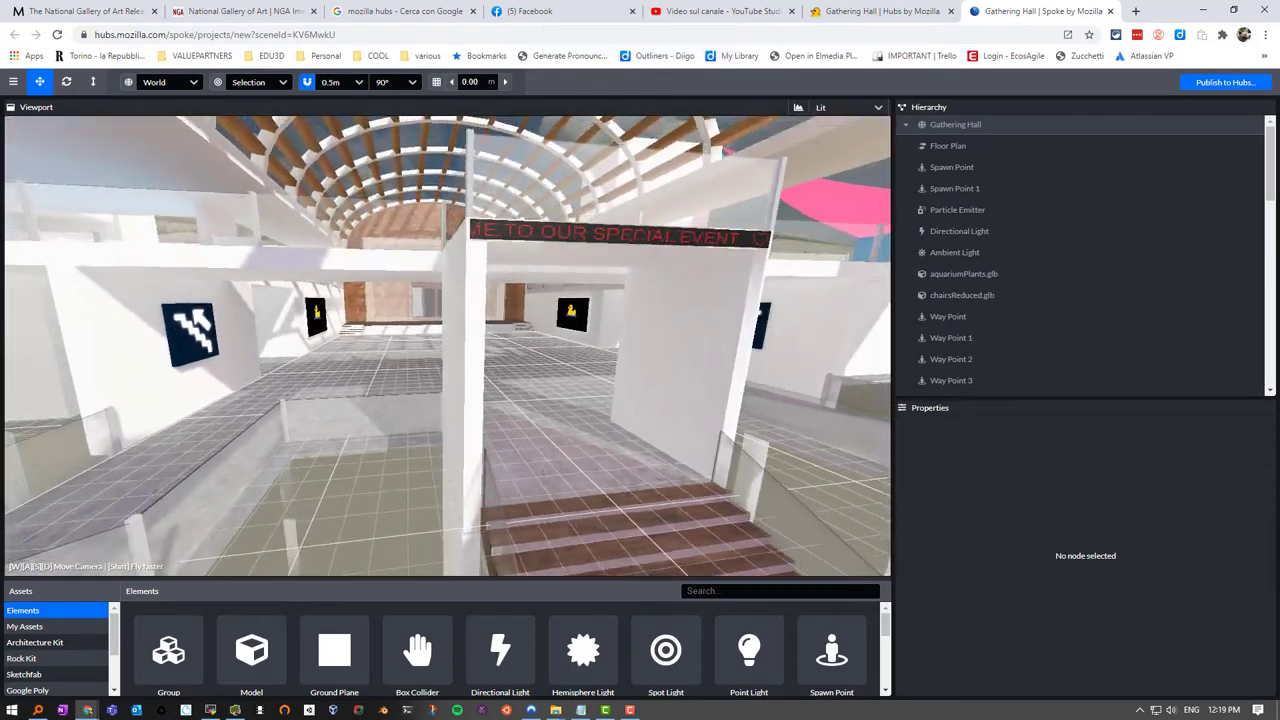
pyautogui.press('s')
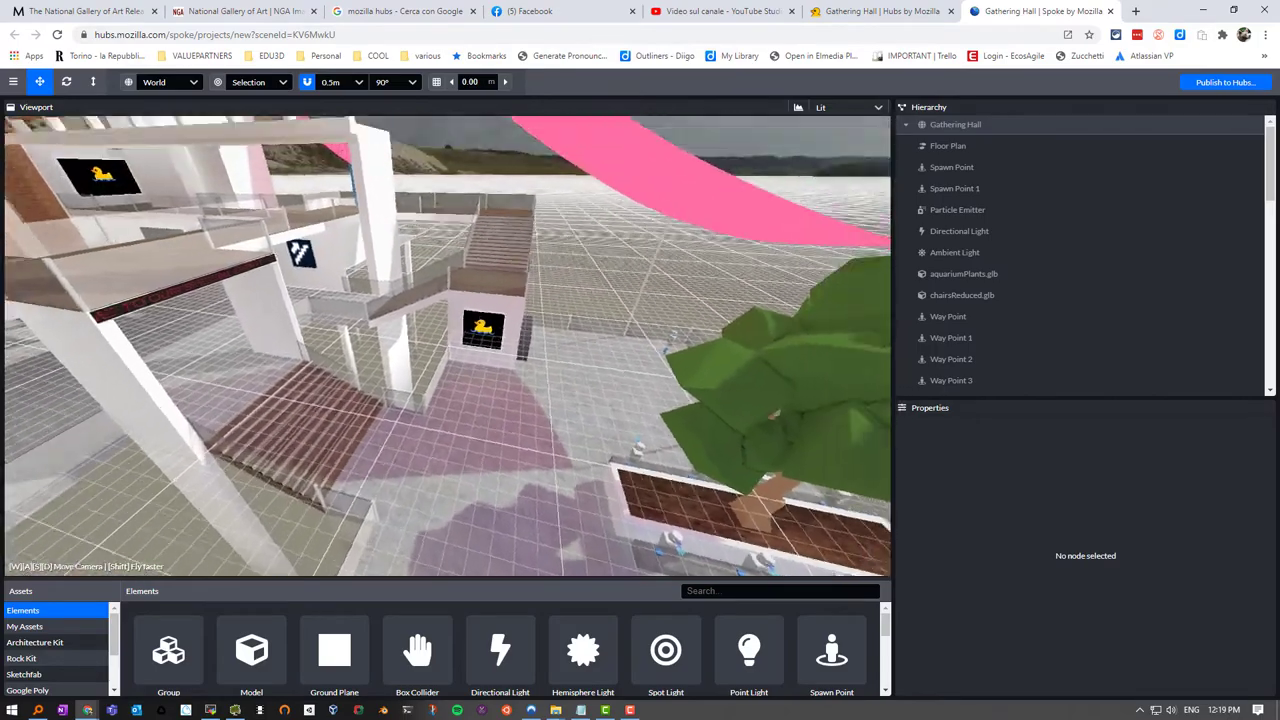
pyautogui.press('w')
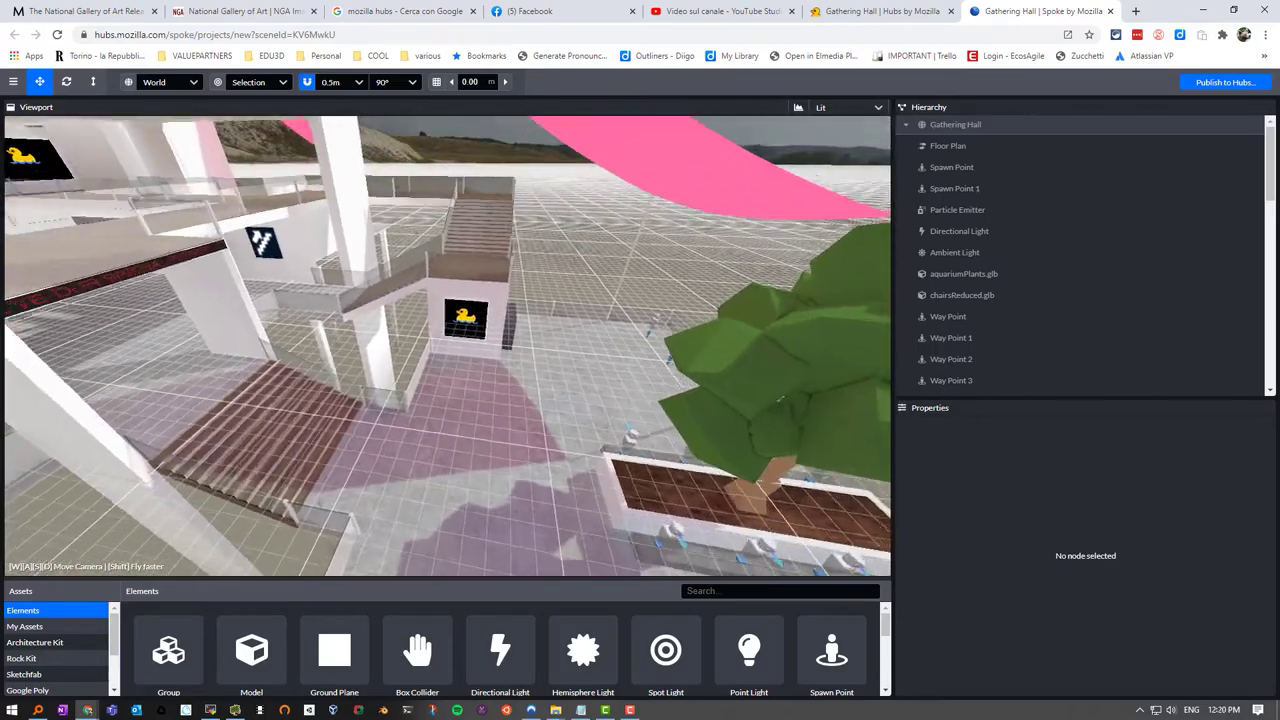
pyautogui.press('w')
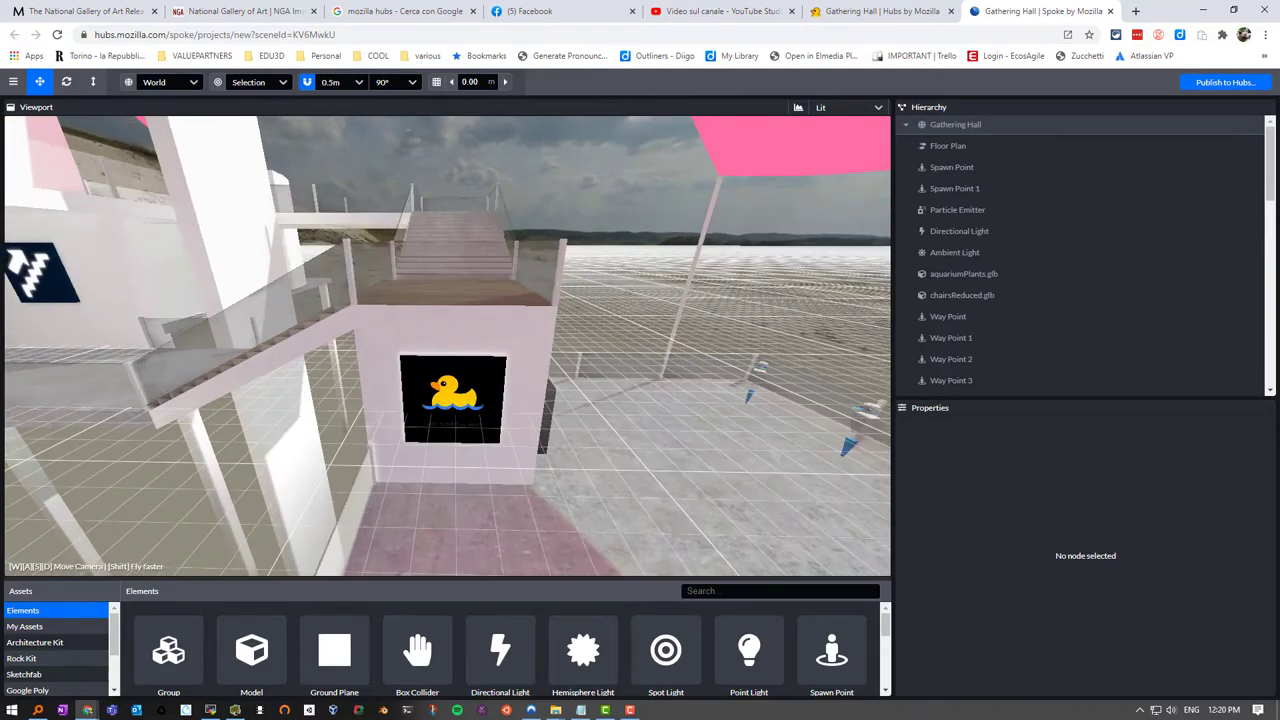
pyautogui.moveTo(318, 397); pyautogui.dragTo(318, 397, button='right')
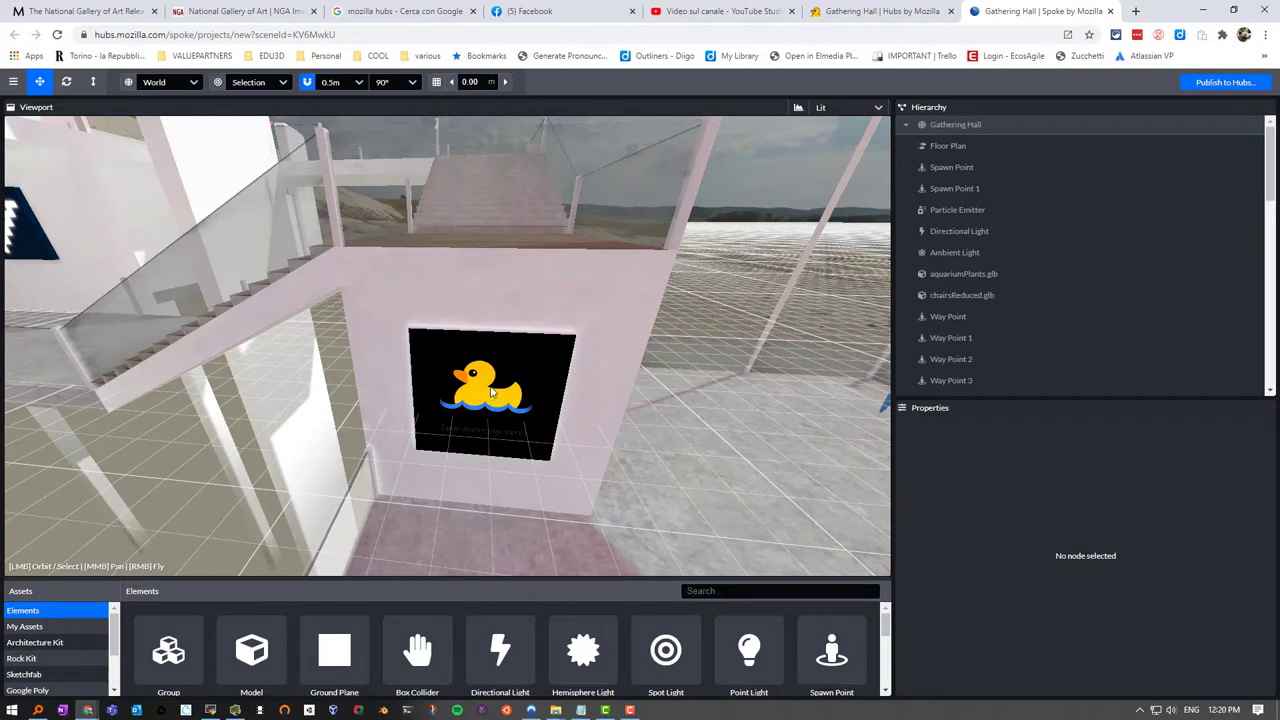
pyautogui.click(489, 394)
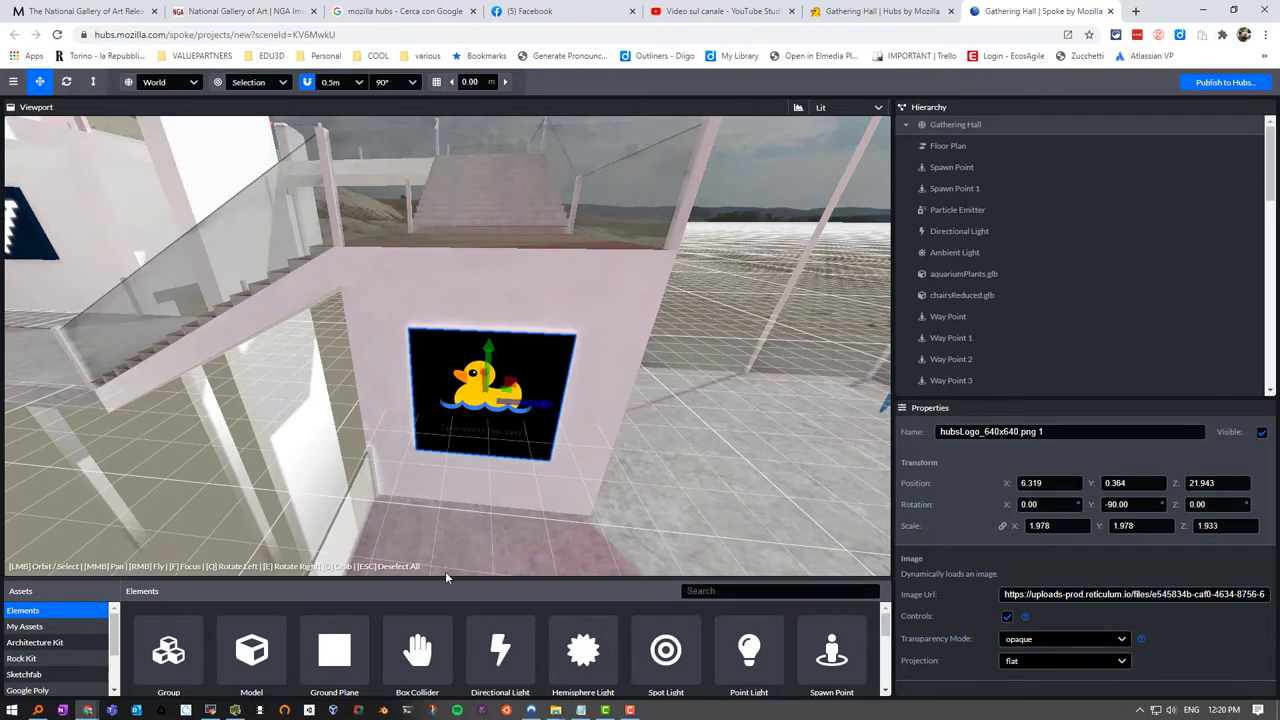
# Enlarge the asset area and show only the images in My Assets.
pyautogui.moveTo(445, 578); pyautogui.dragTo(444, 445)
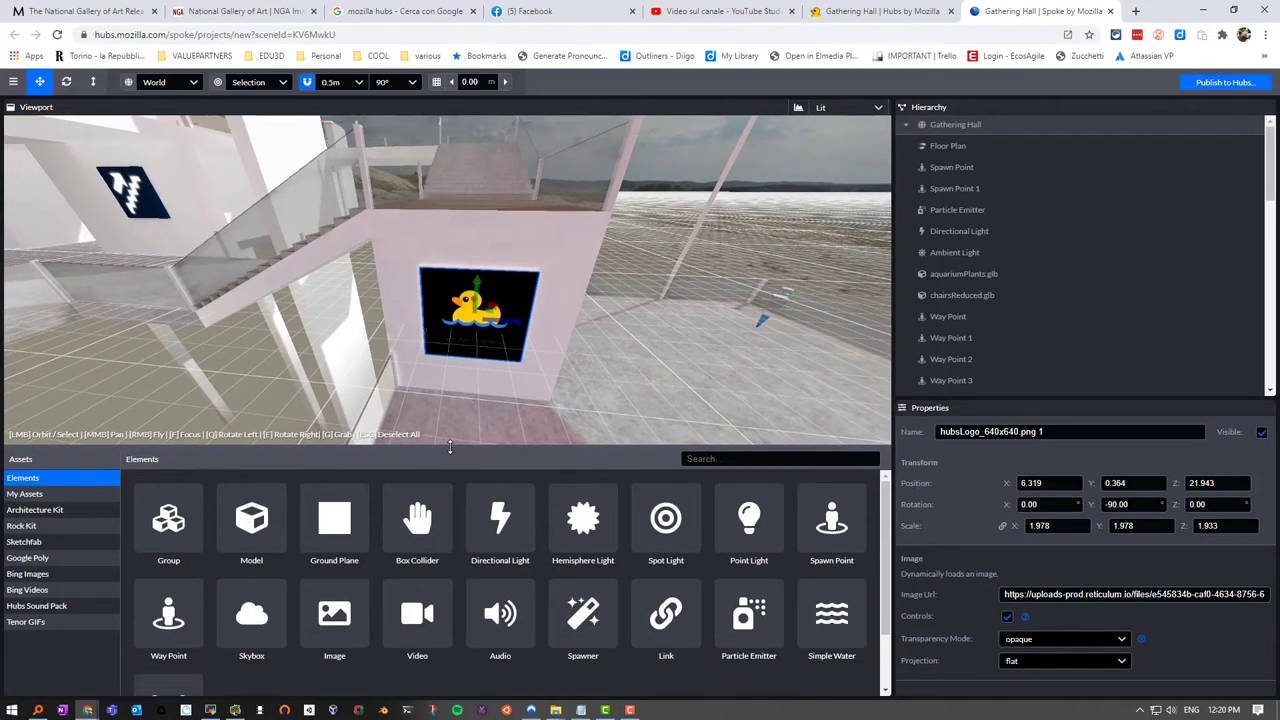
pyautogui.click(30, 495)
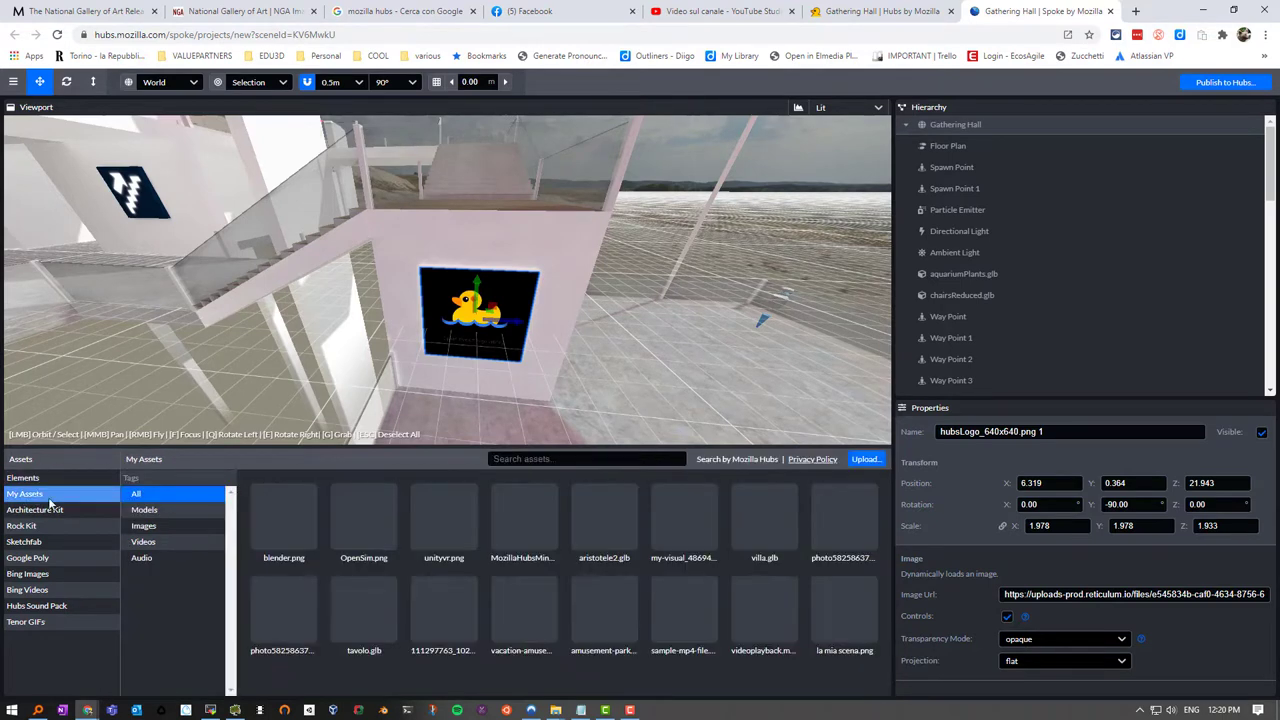
pyautogui.moveTo(291, 567)
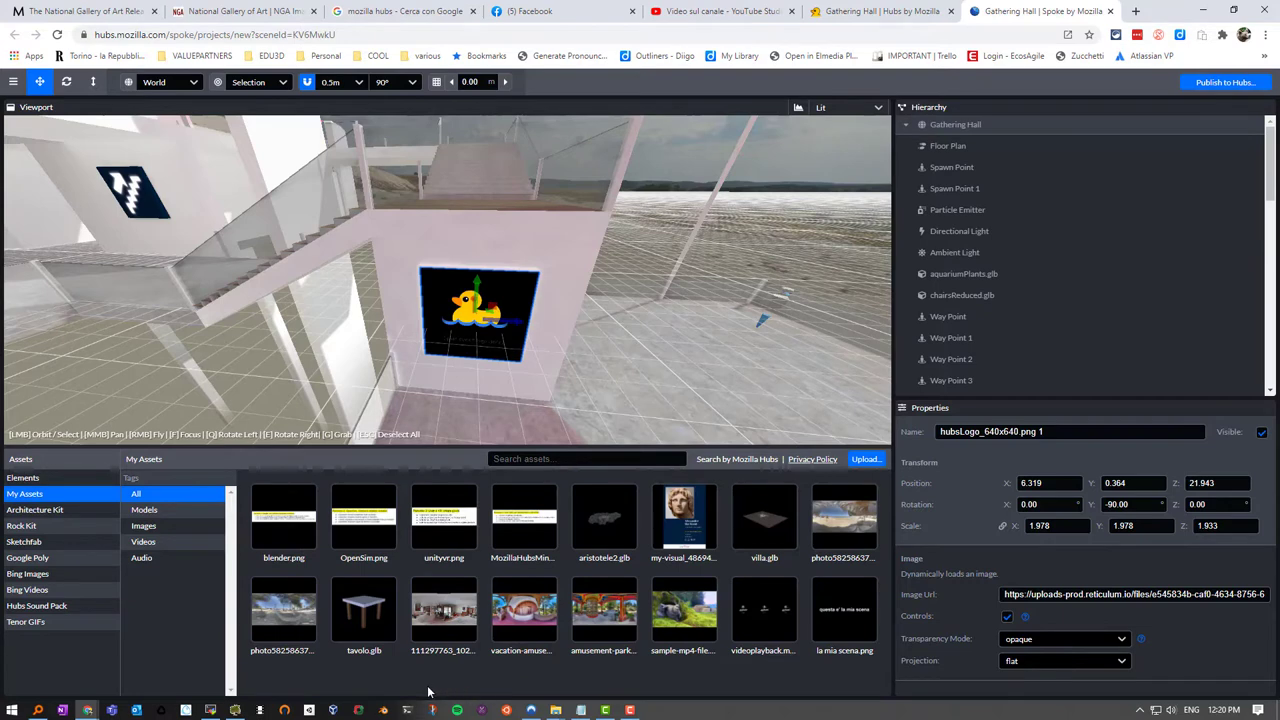
pyautogui.click(148, 527)
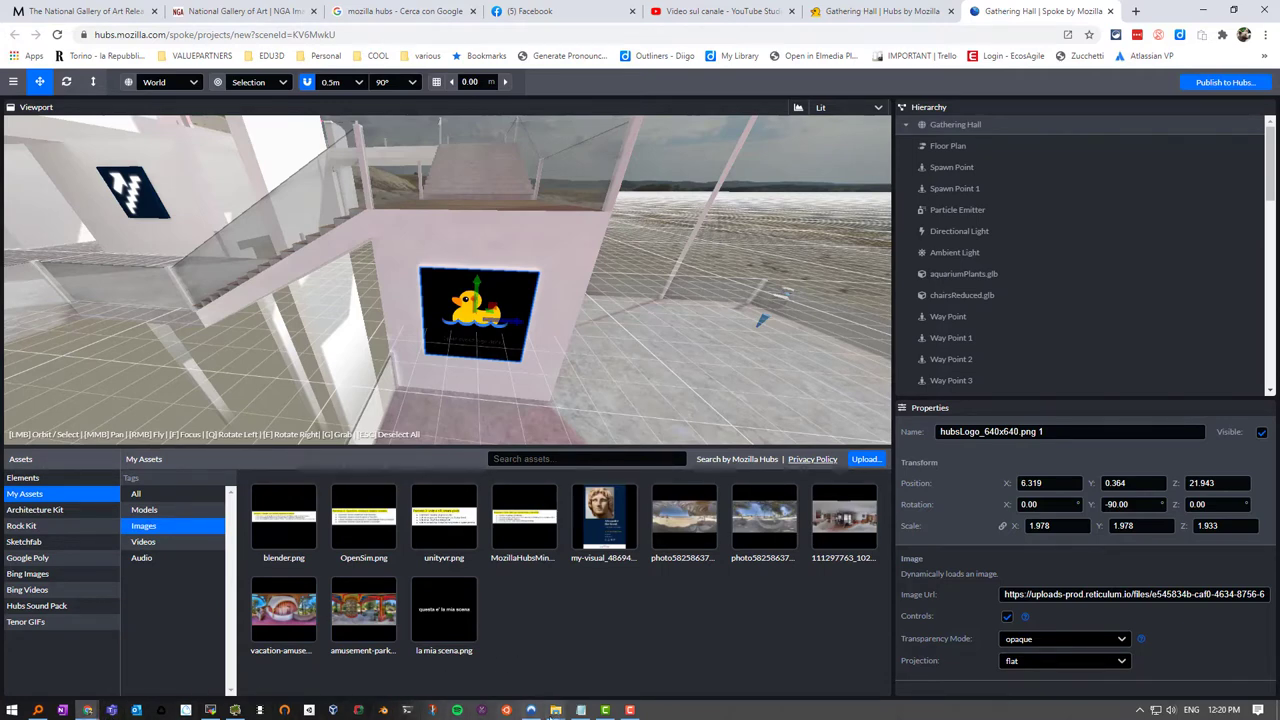
# Switch to the File Explorer window of the mozilla hubs folder and move it clear of the asset thumbnails.
pyautogui.moveTo(555, 710)
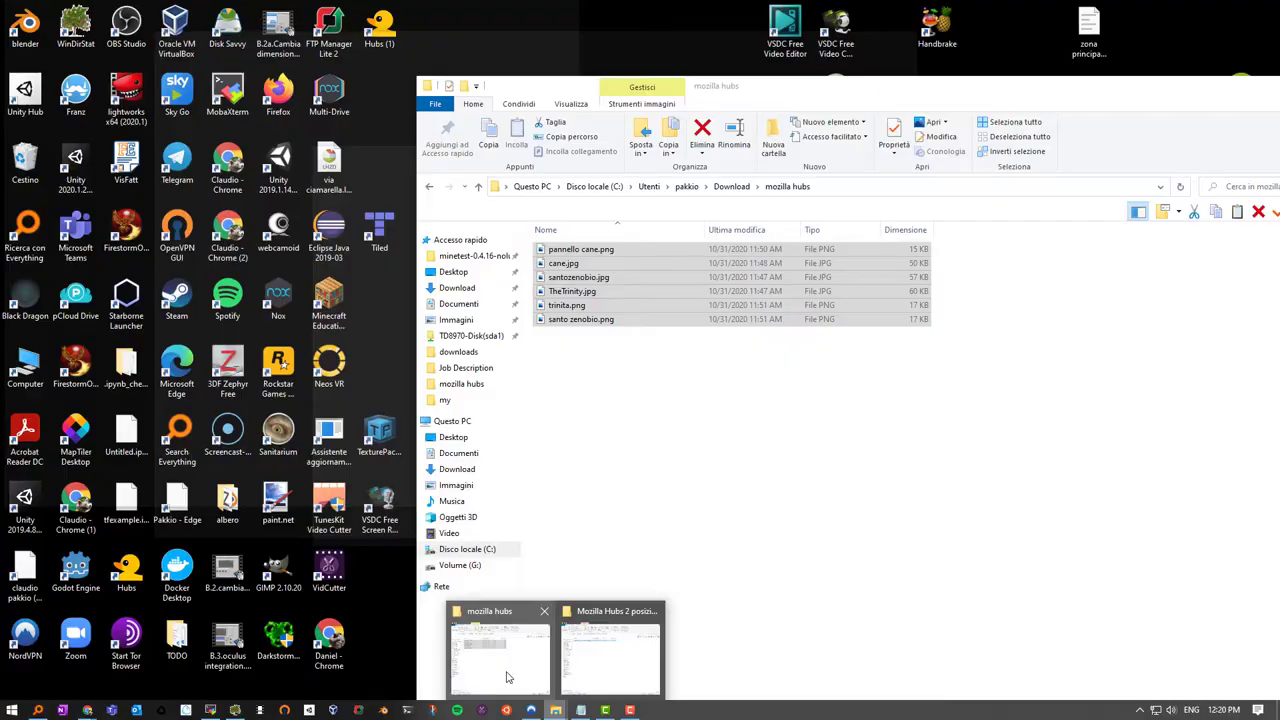
pyautogui.click(500, 658)
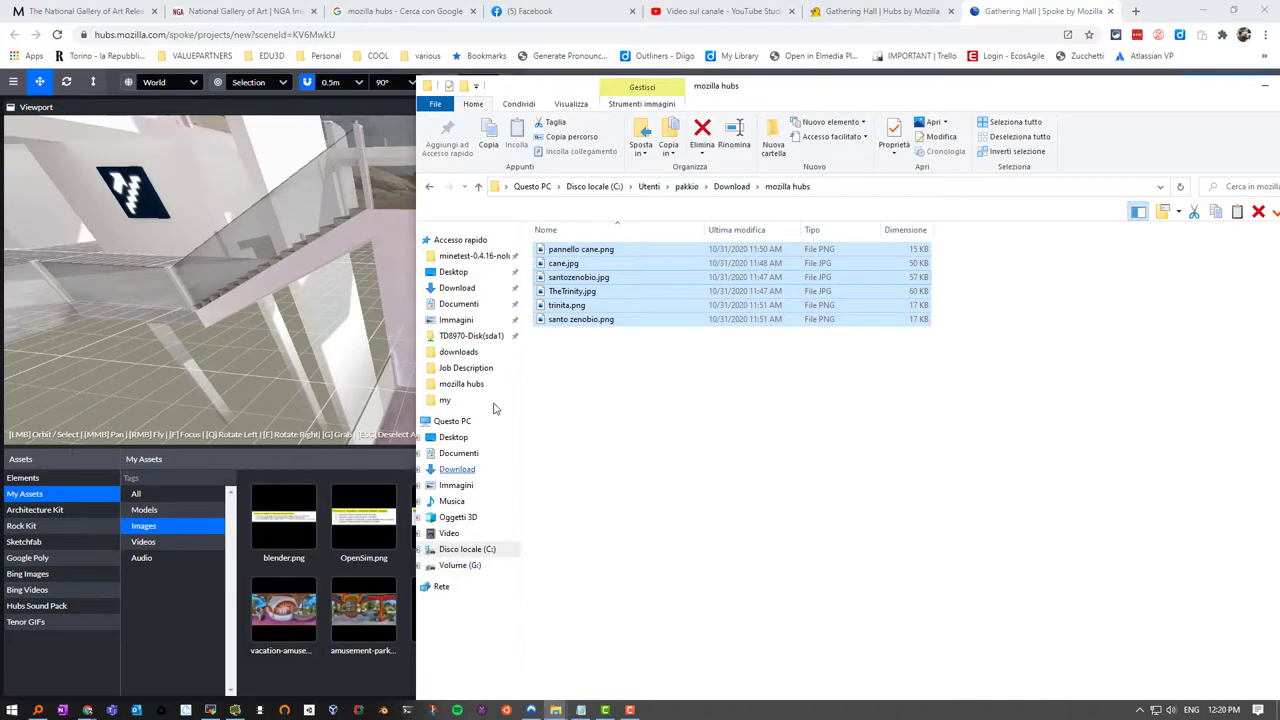
pyautogui.moveTo(555, 80); pyautogui.dragTo(870, 258)
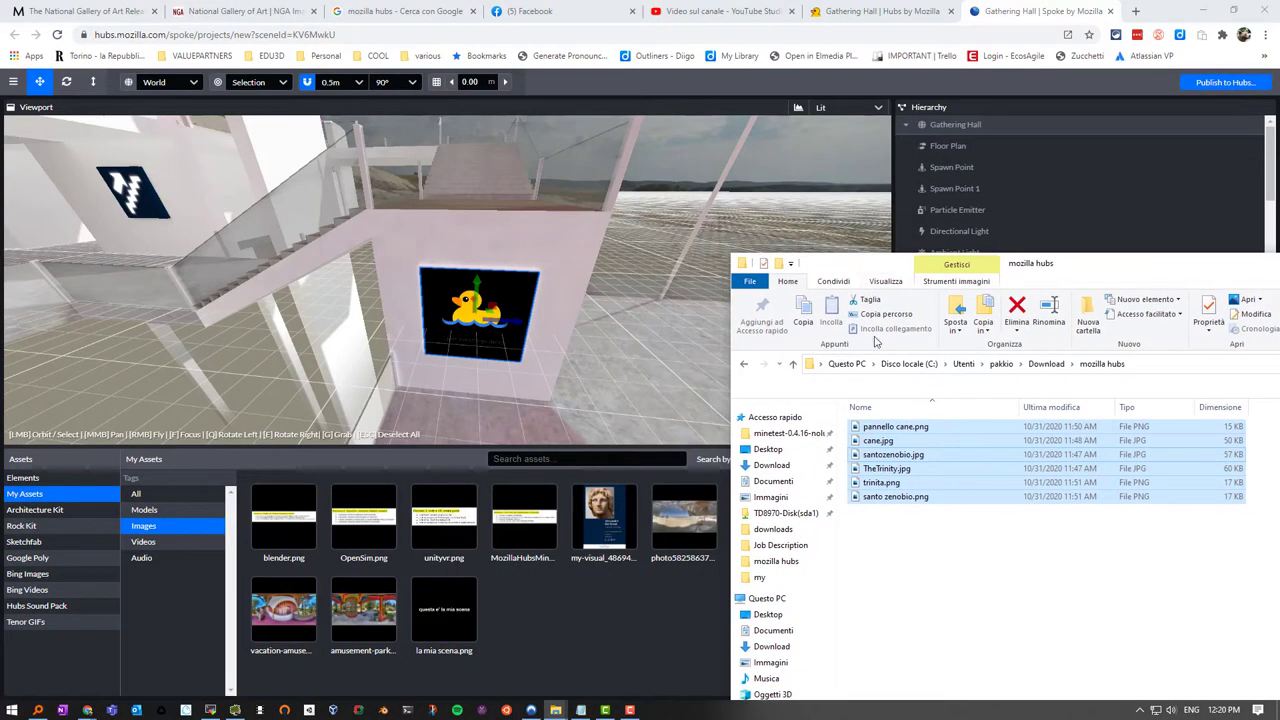
# Try to upload all six image files from the mozilla hubs folder to My Assets at once.
pyautogui.click(876, 446)
pyautogui.click(878, 427)
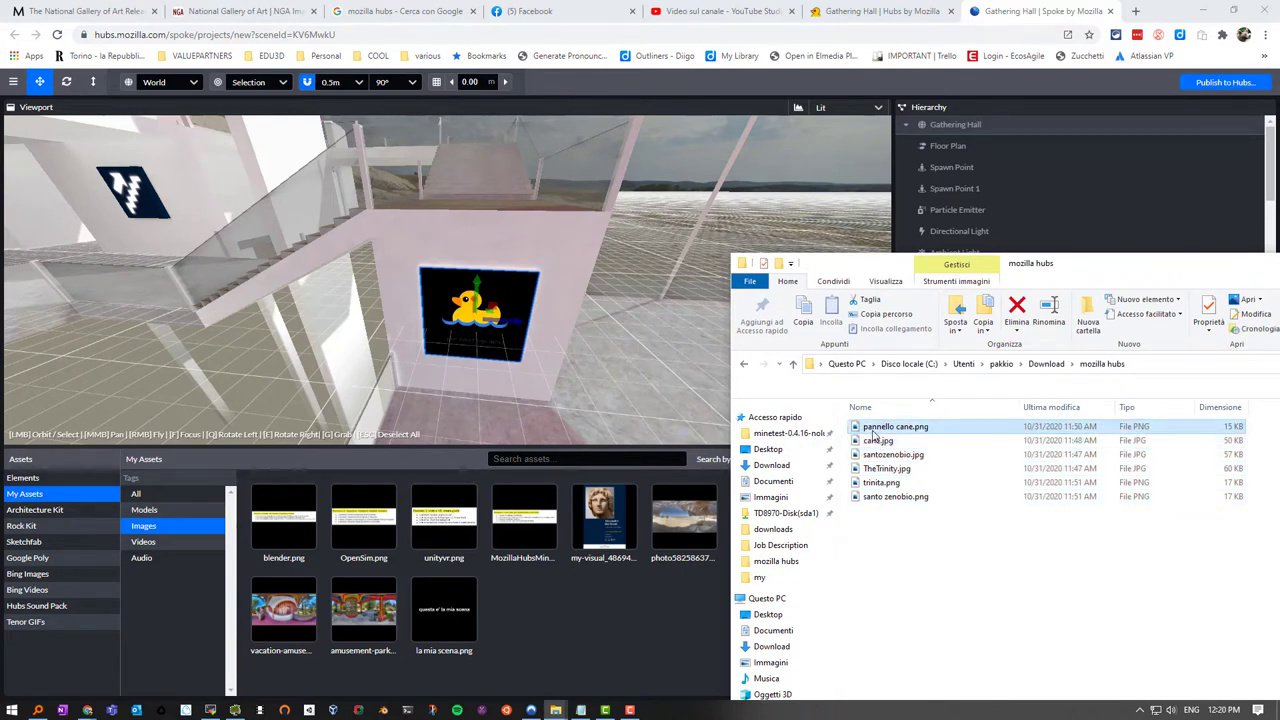
pyautogui.click(883, 497)
pyautogui.hotkey('shift', 'Up')
pyautogui.hotkey('shift', 'Up')
pyautogui.hotkey('shift', 'Up')
pyautogui.hotkey('shift', 'Up')
pyautogui.hotkey('shift', 'Up')
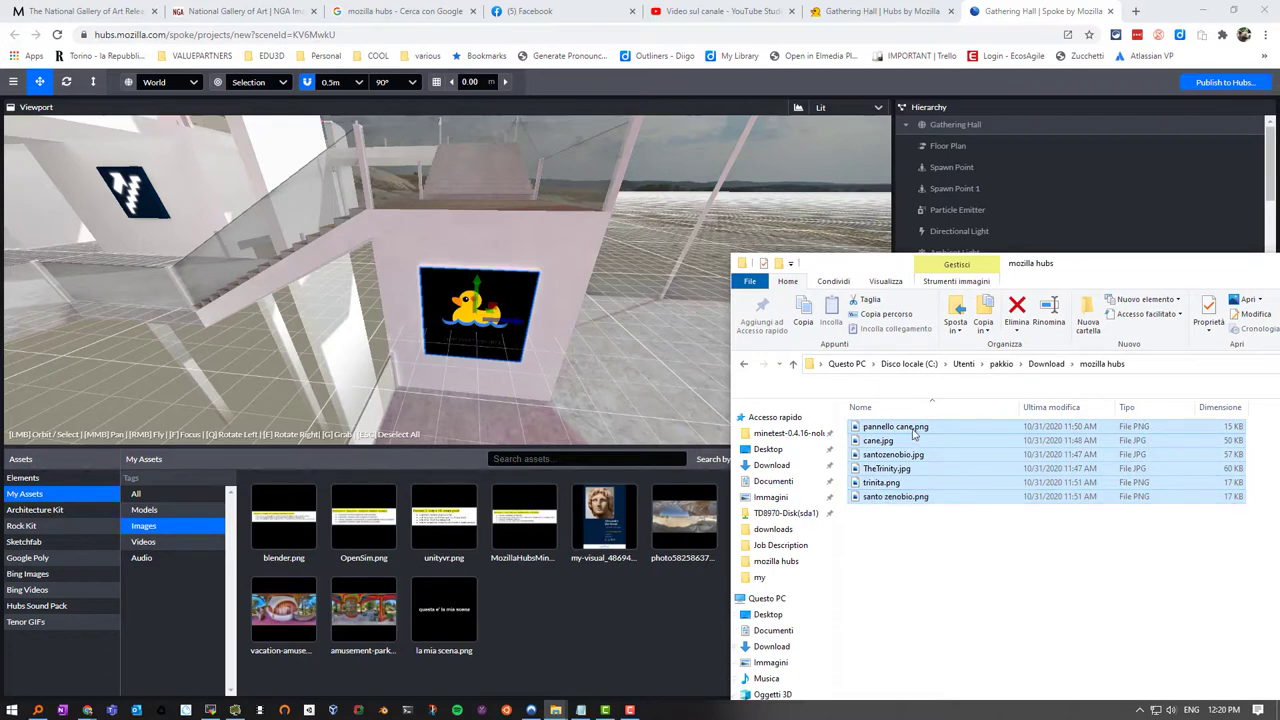
pyautogui.moveTo(913, 433); pyautogui.dragTo(598, 648)
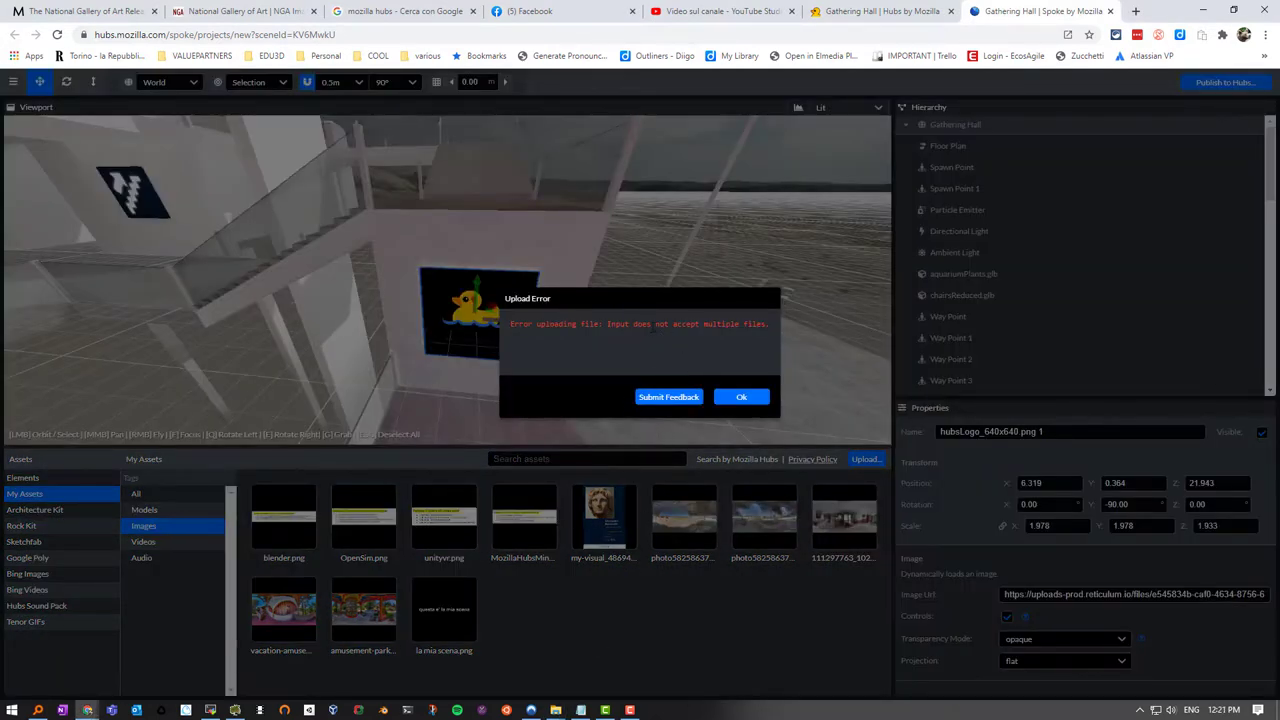
pyautogui.click(740, 399)
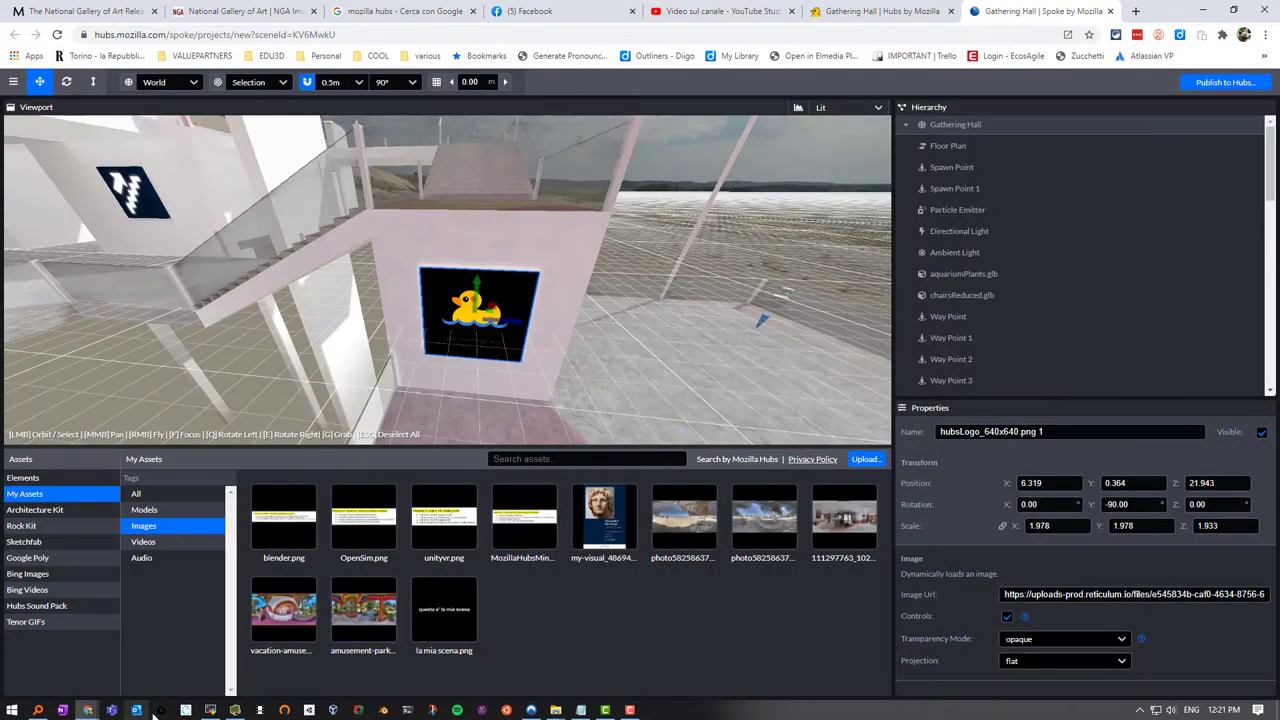
# Upload cane.jpg from the mozilla hubs folder to My Assets.
pyautogui.moveTo(557, 713)
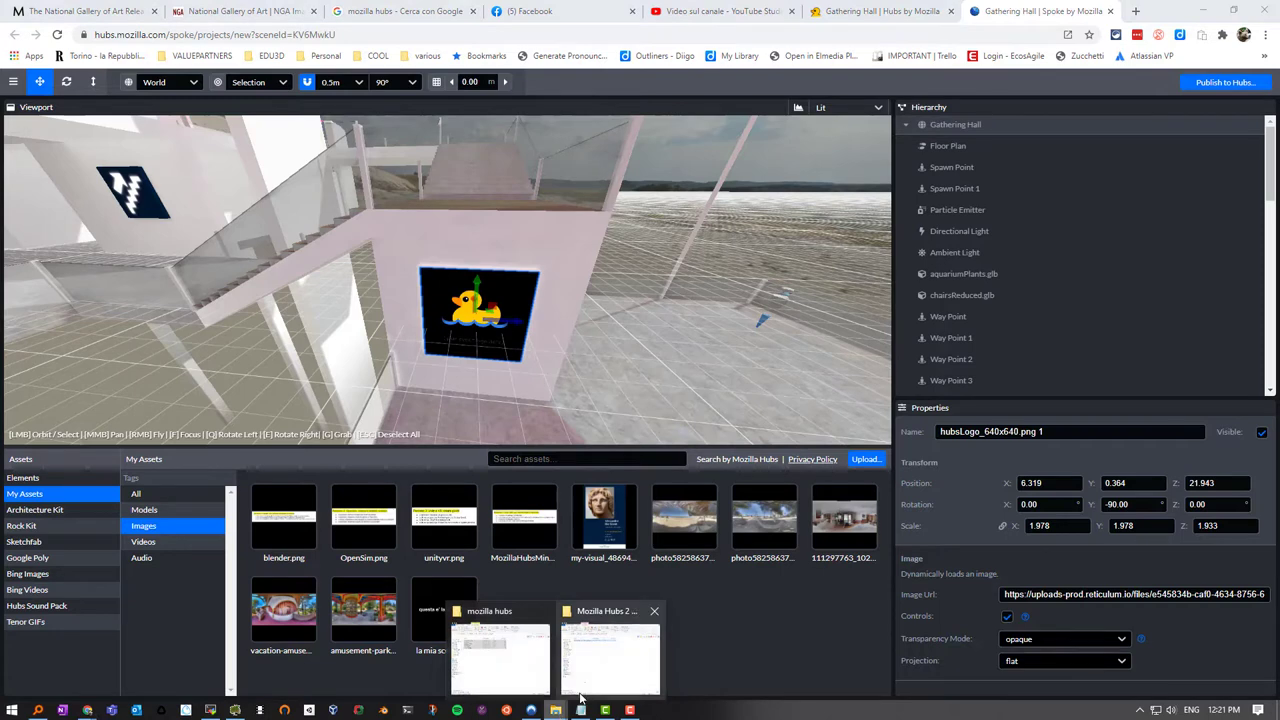
pyautogui.click(535, 679)
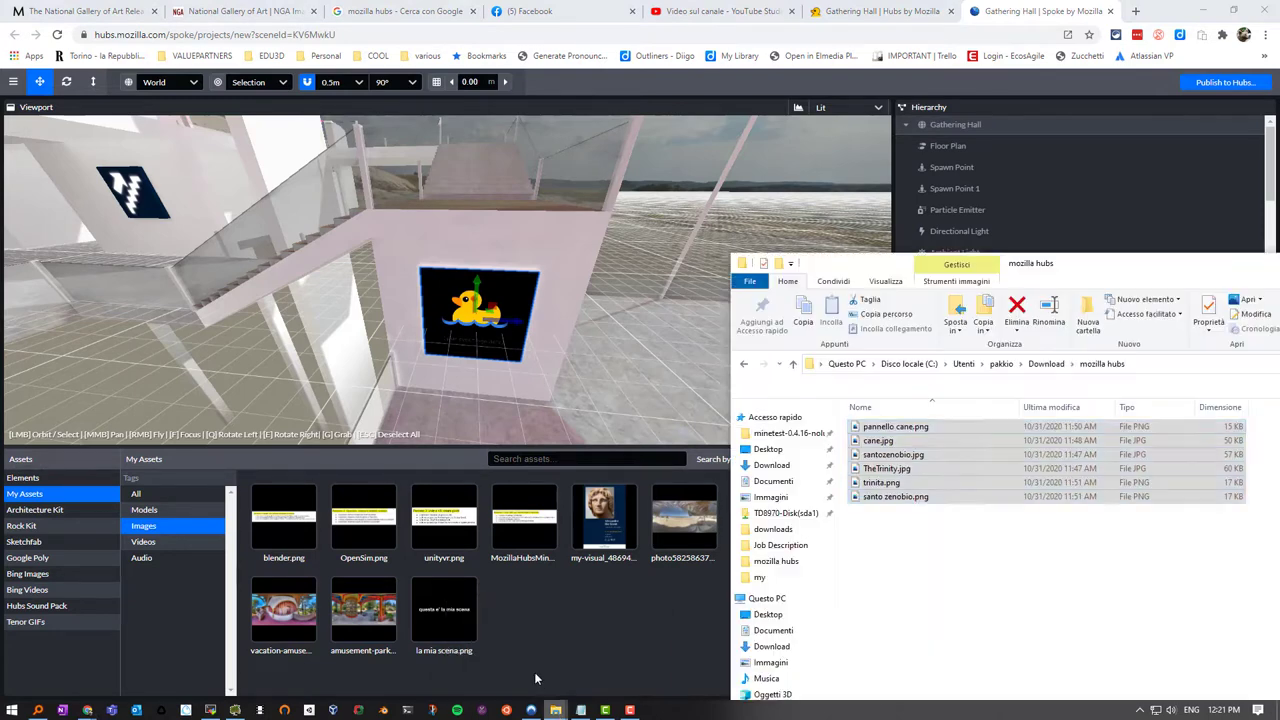
pyautogui.click(878, 440)
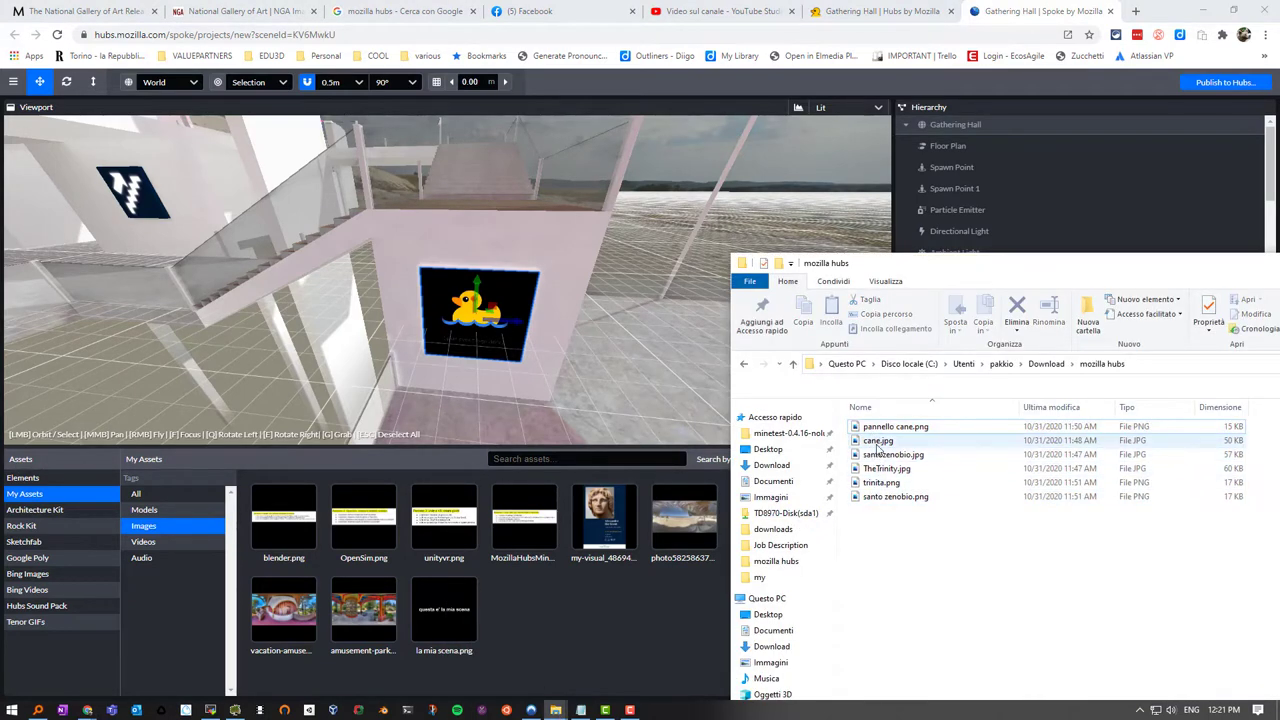
pyautogui.moveTo(878, 440); pyautogui.dragTo(574, 619)
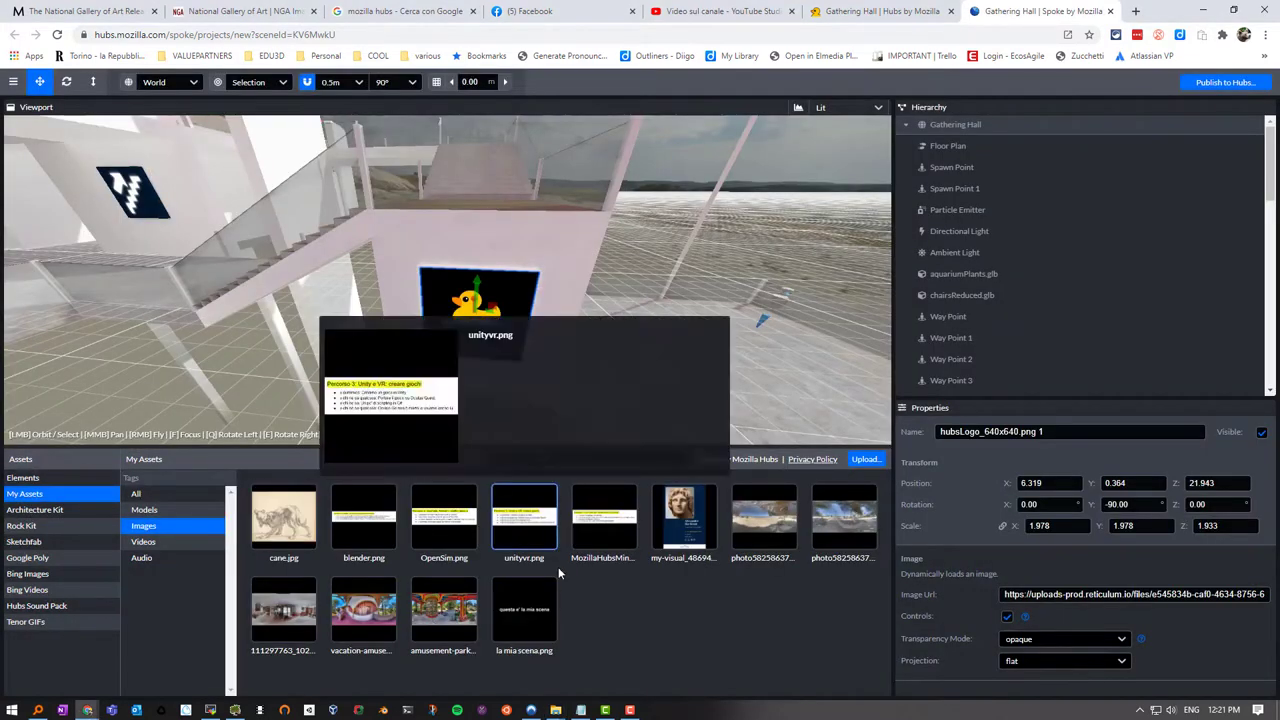
pyautogui.moveTo(292, 530)
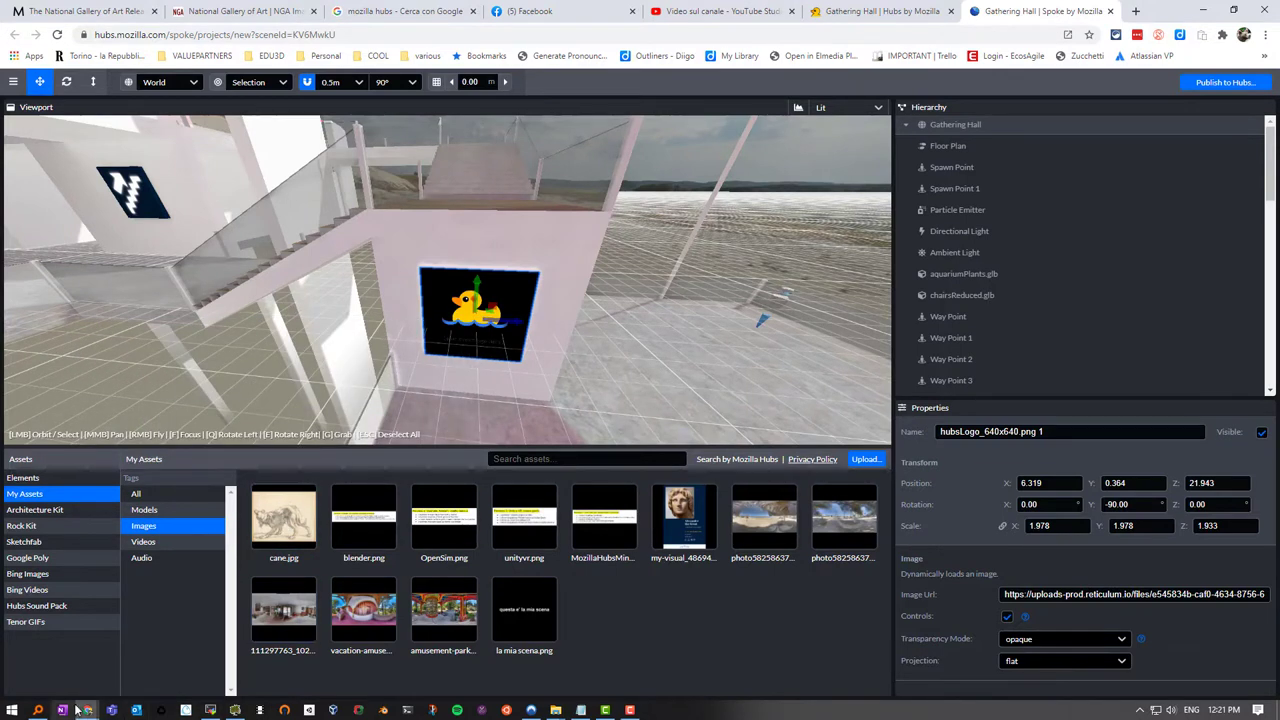
# Upload pannello cane.png from the mozilla hubs folder to My Assets.
pyautogui.moveTo(555, 710)
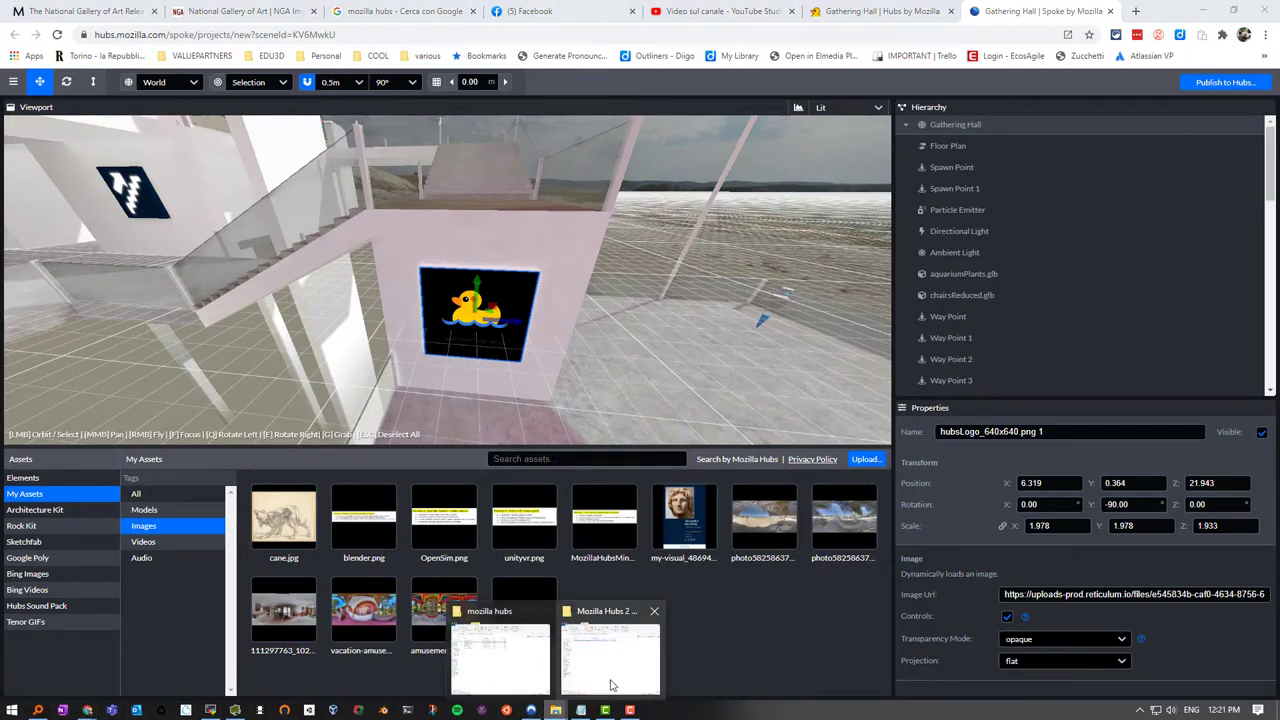
pyautogui.click(516, 660)
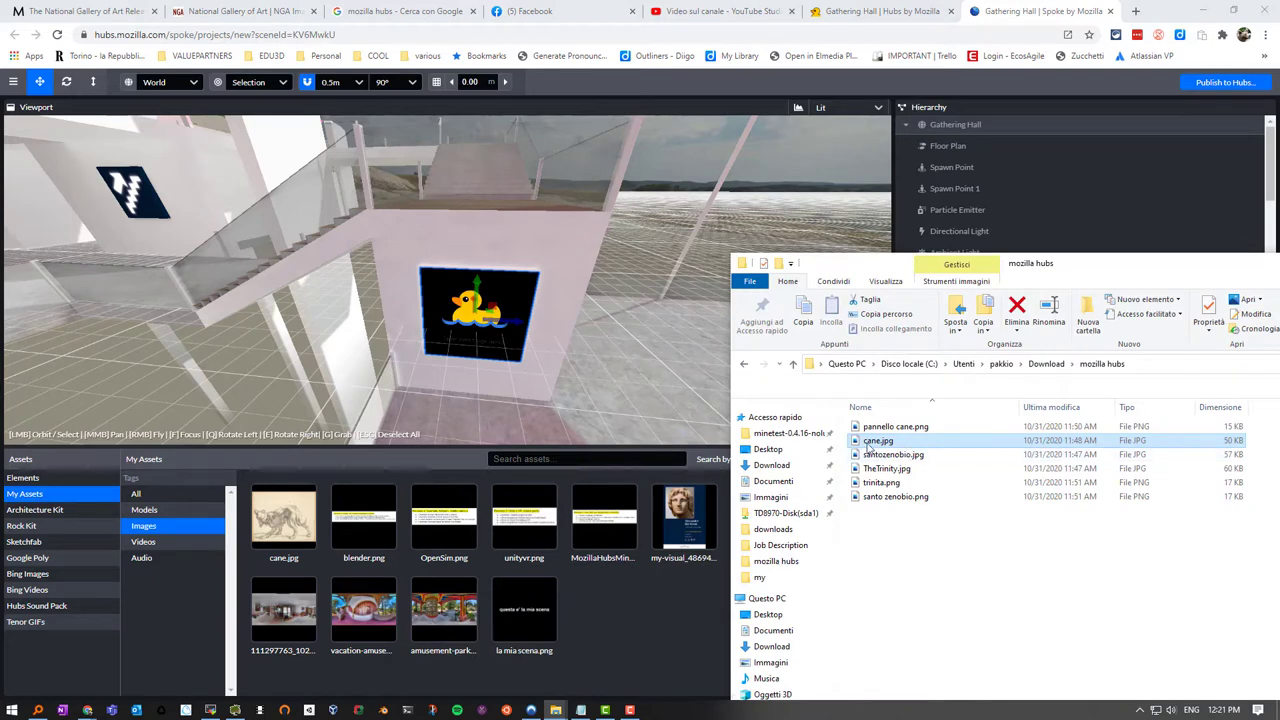
pyautogui.moveTo(897, 429); pyautogui.dragTo(615, 629)
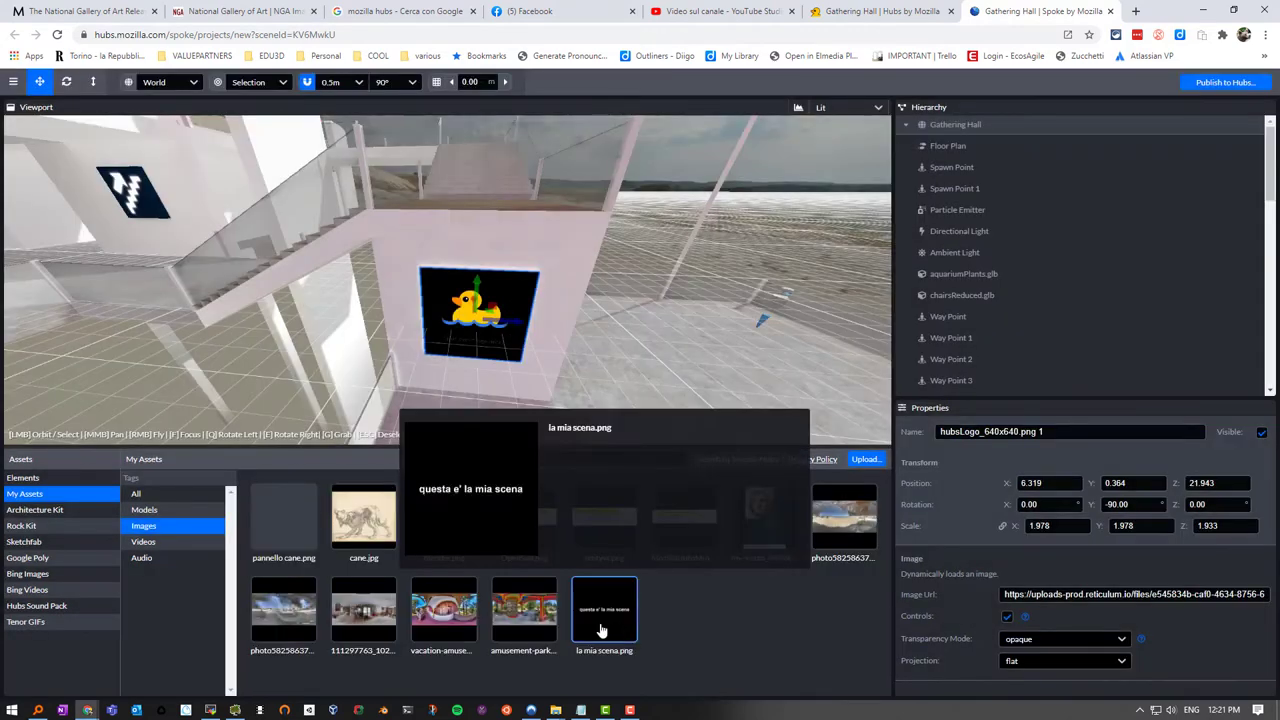
pyautogui.moveTo(296, 515)
pyautogui.moveTo(345, 525)
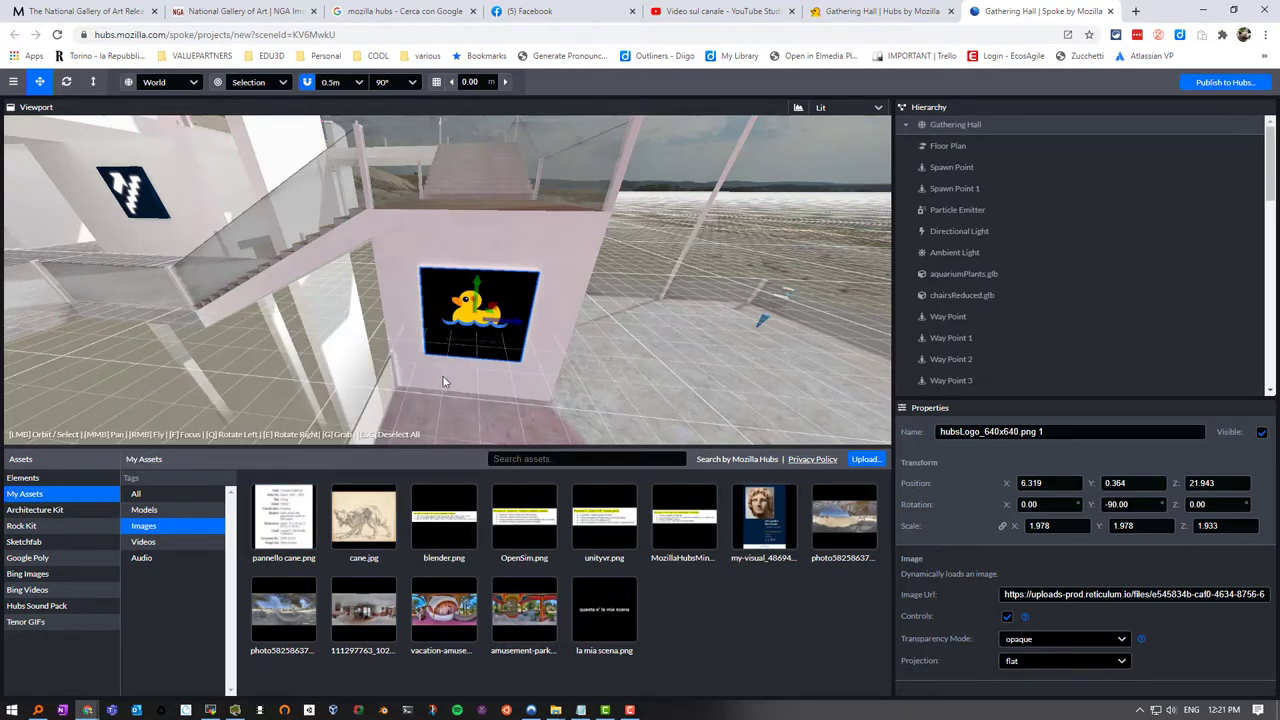
# Replace the selected panel's duck picture with cane.jpg by using that asset's URL as the image URL.
pyautogui.moveTo(357, 559)
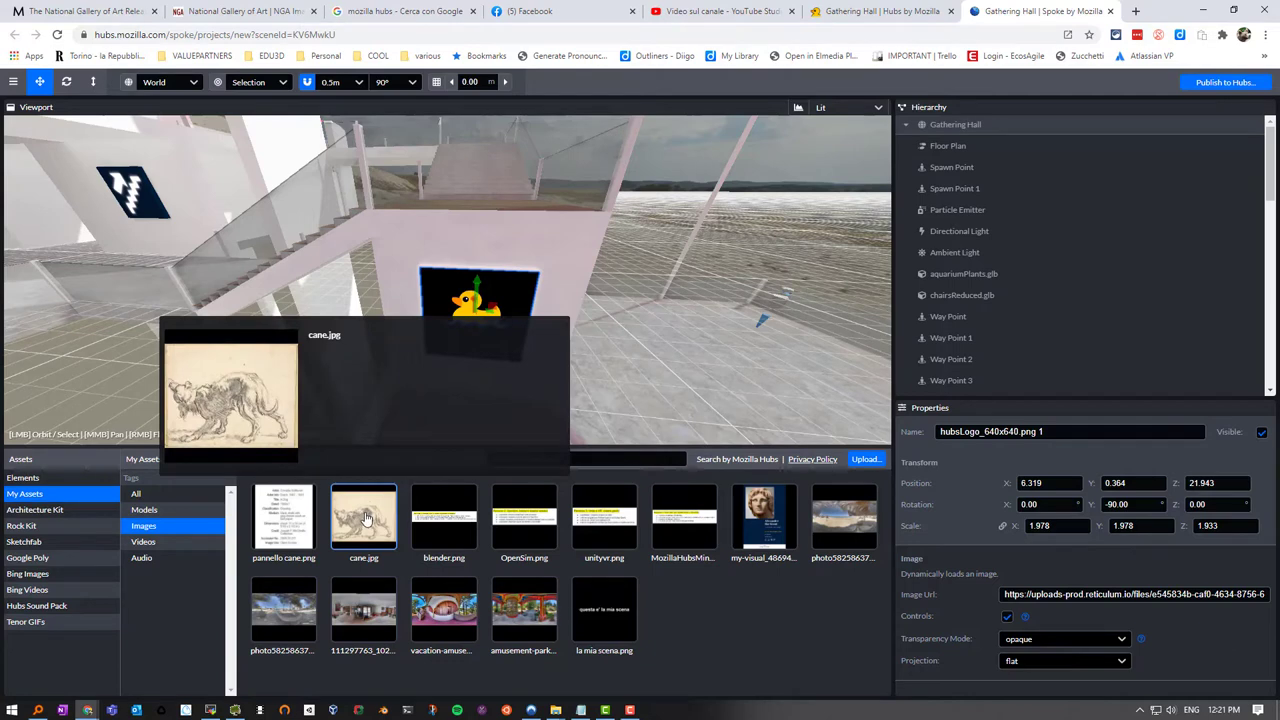
pyautogui.rightClick(364, 521)
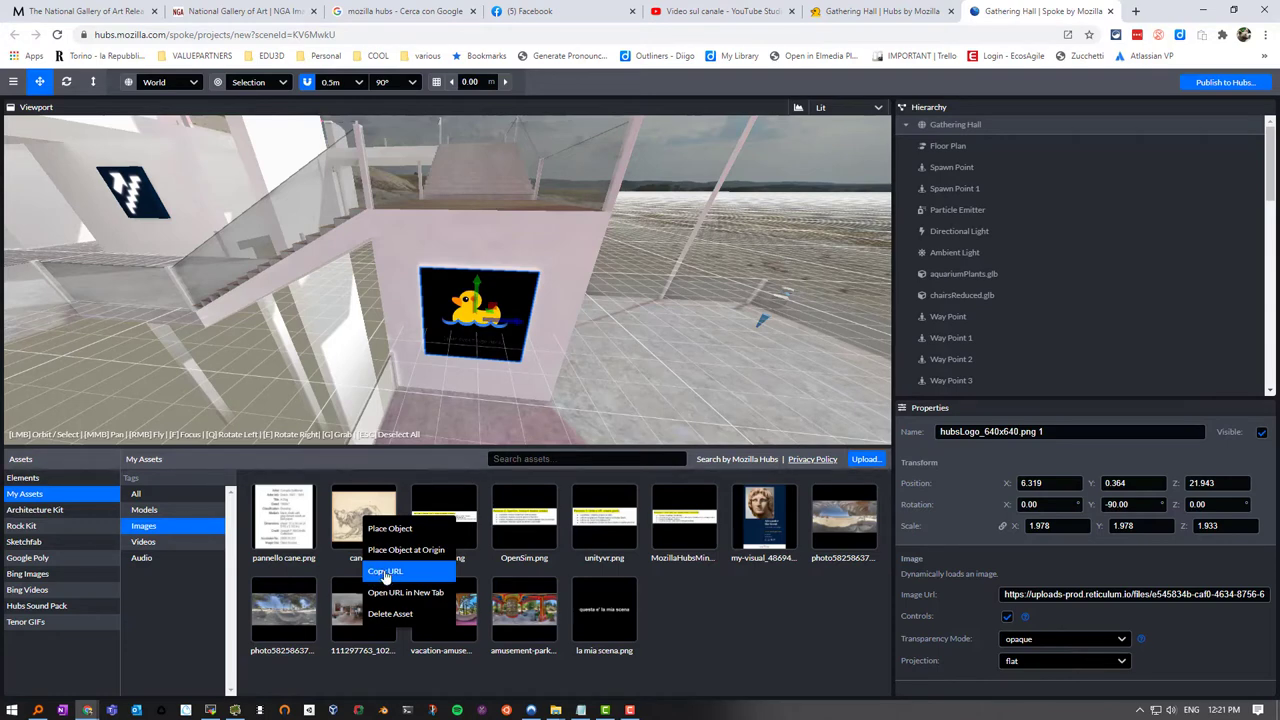
pyautogui.click(385, 573)
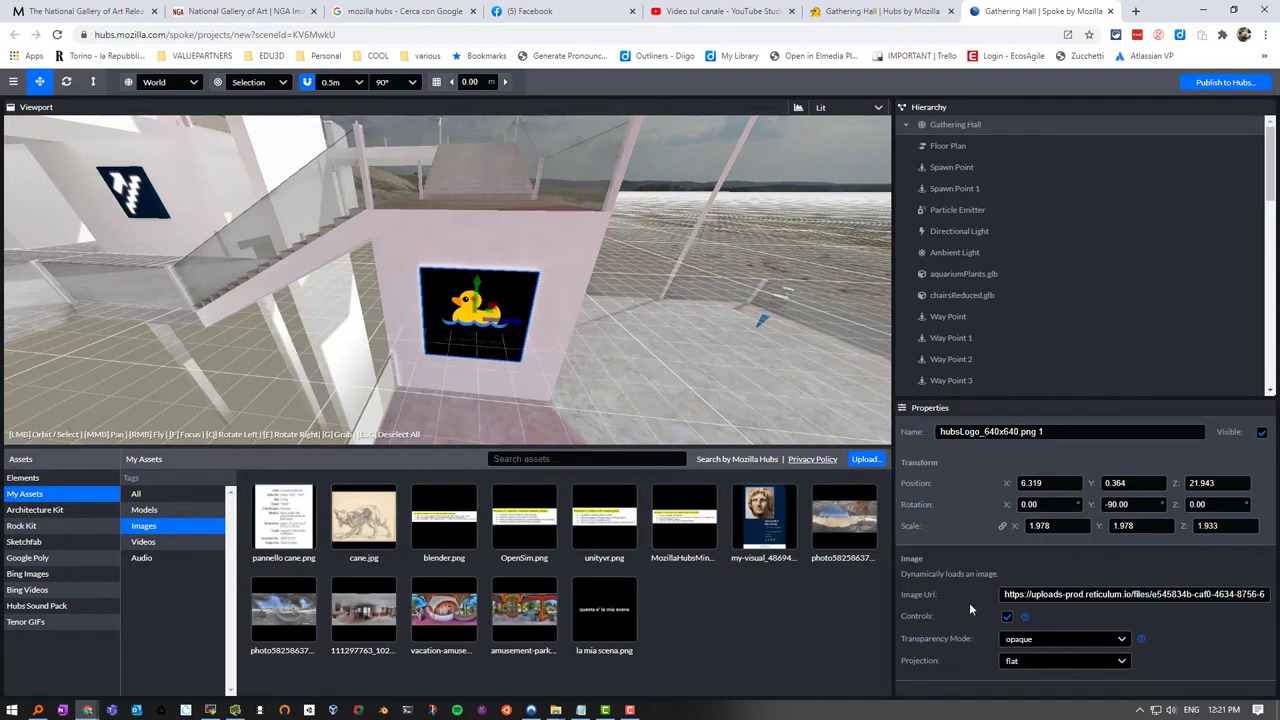
pyautogui.click(1008, 594)
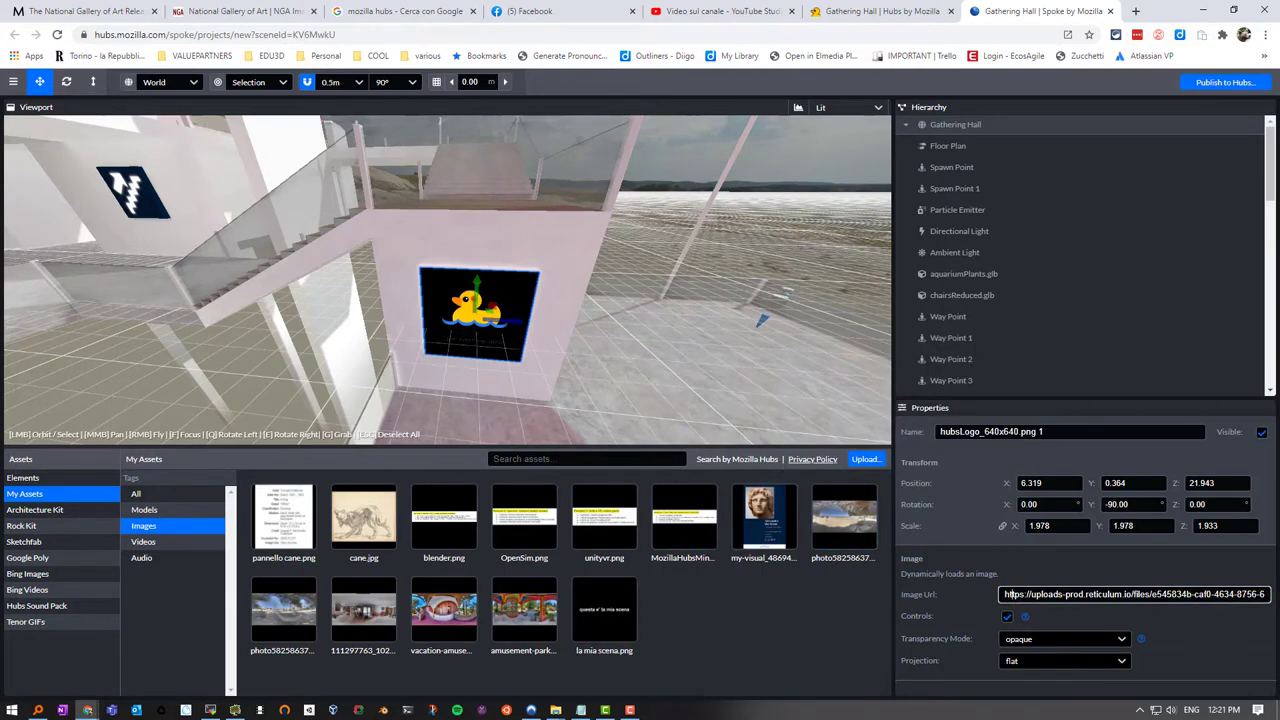
pyautogui.hotkey('ctrl', 'a')
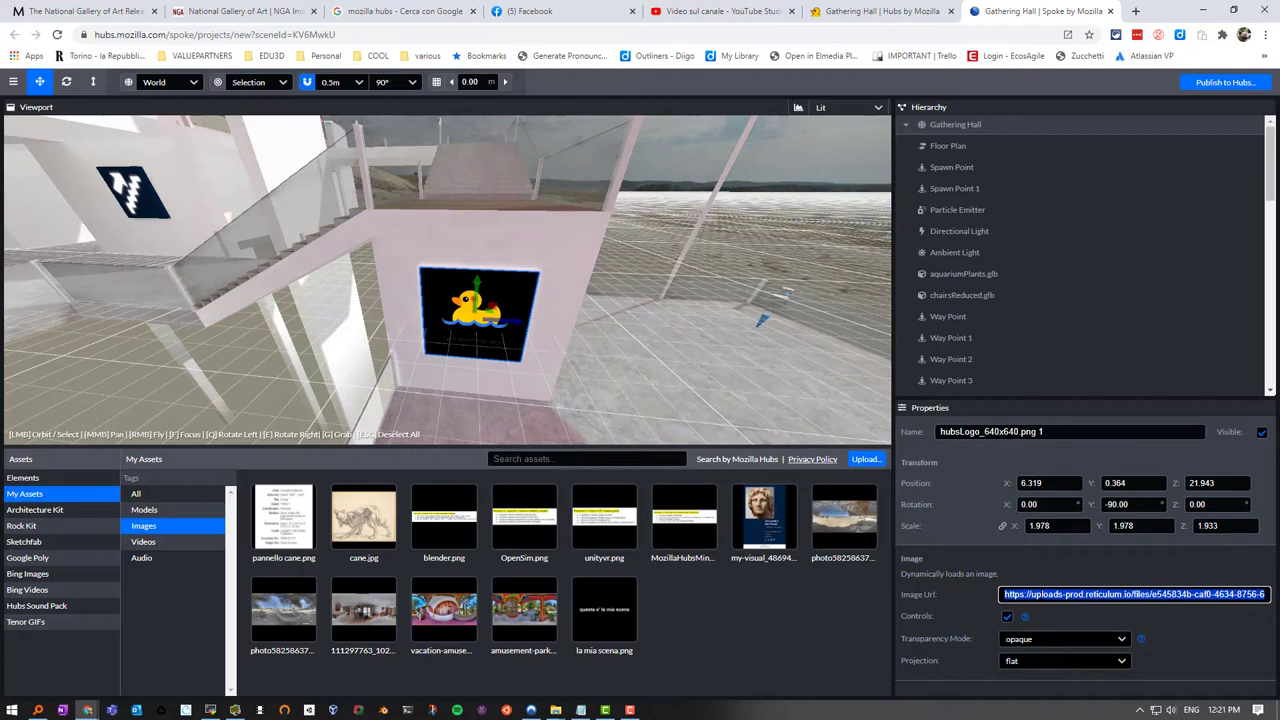
pyautogui.hotkey('ctrl', 'v')
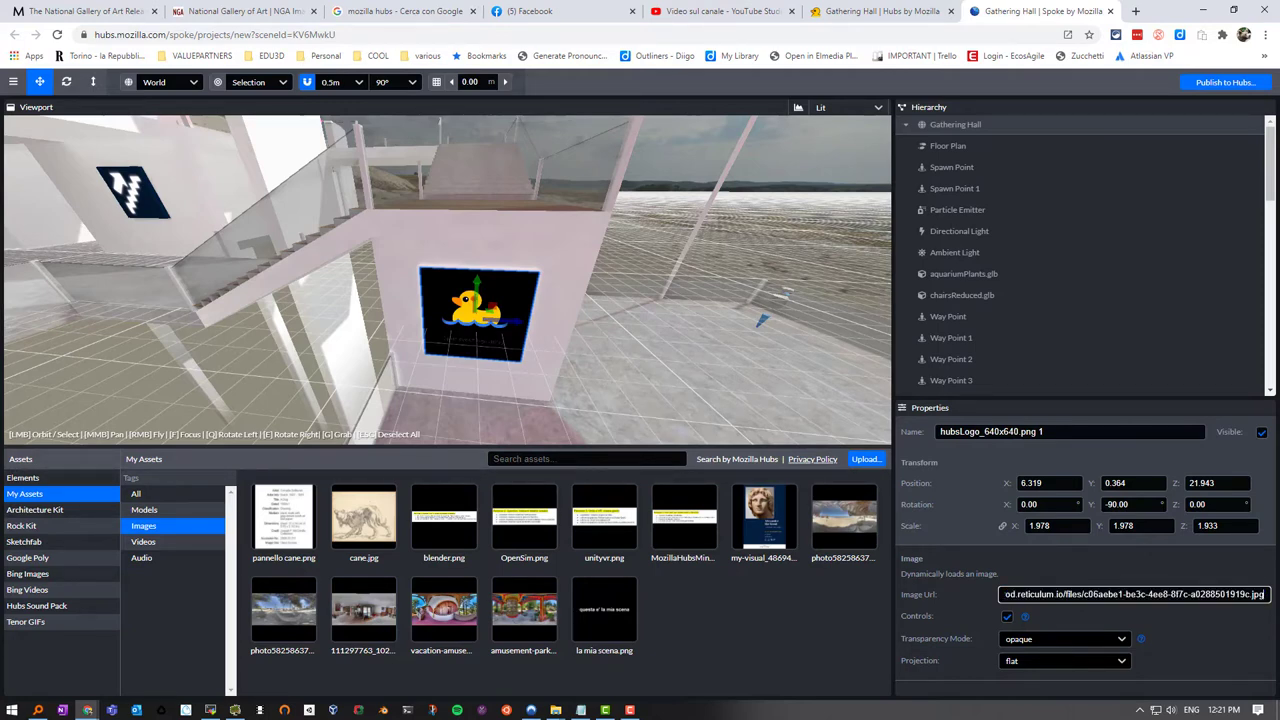
pyautogui.press('Return')
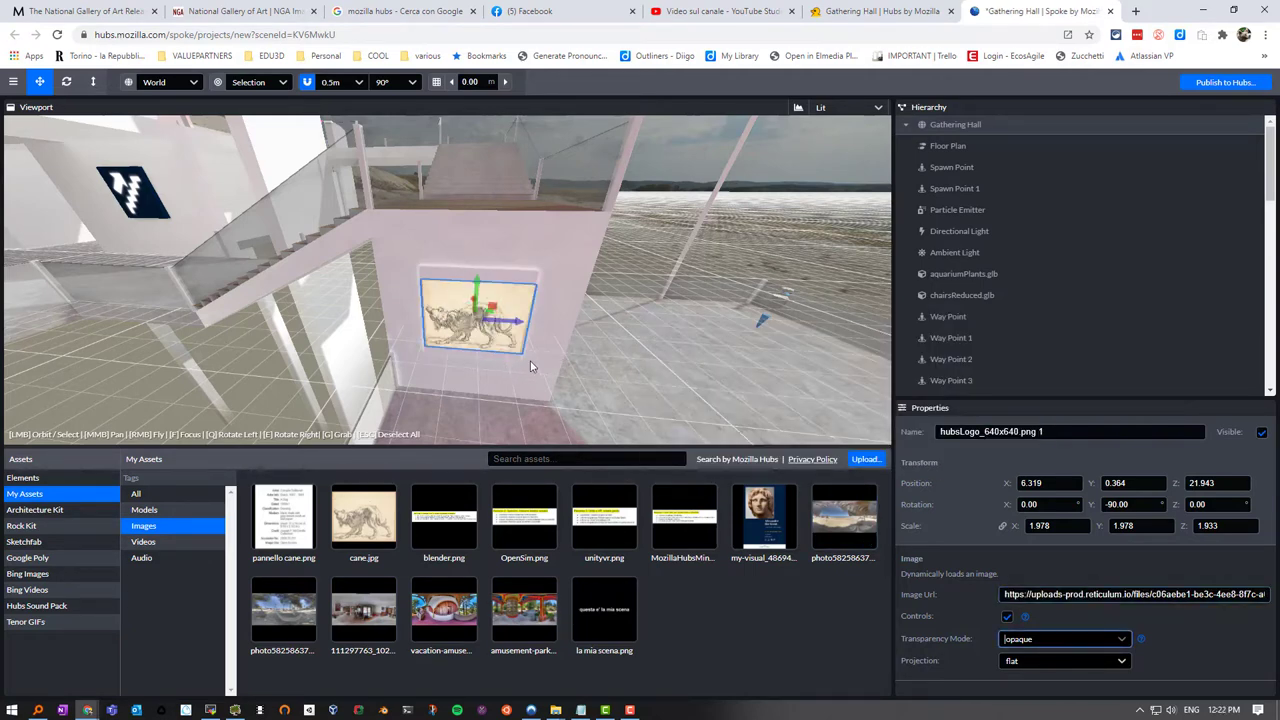
pyautogui.scroll(5, 530, 375)
pyautogui.scroll(-3, 530, 375)
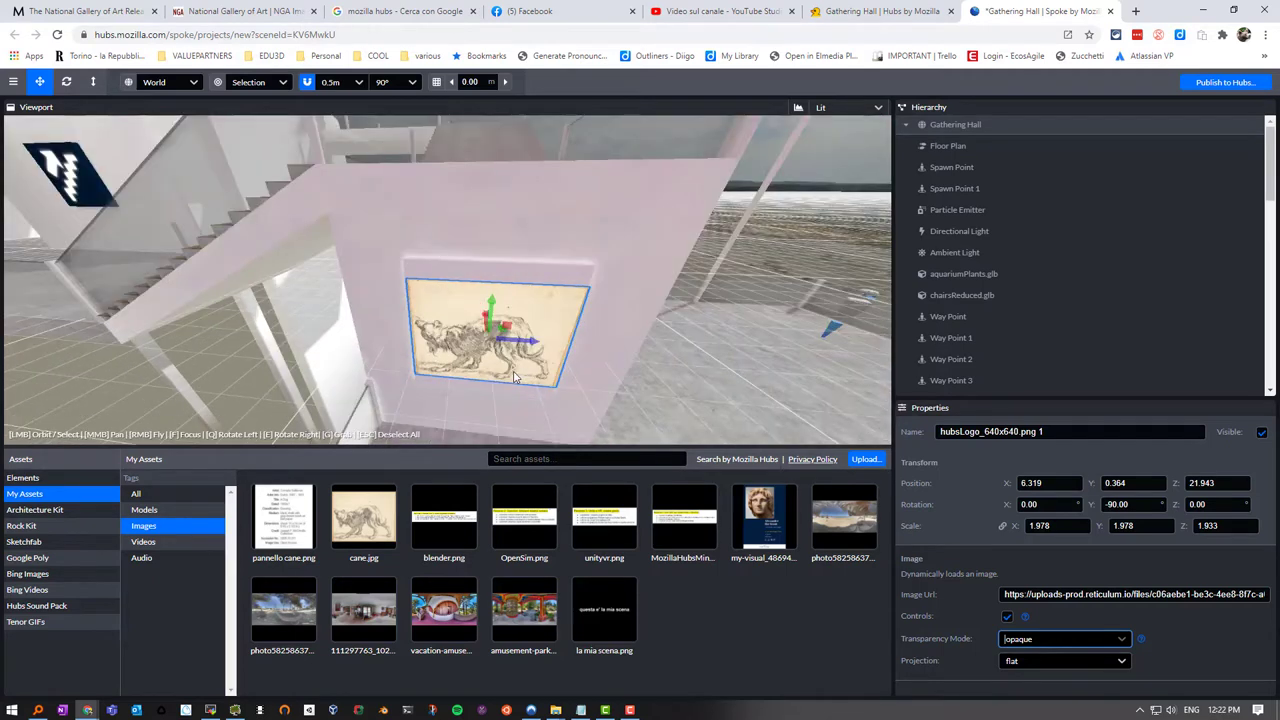
pyautogui.scroll(-2, 514, 375)
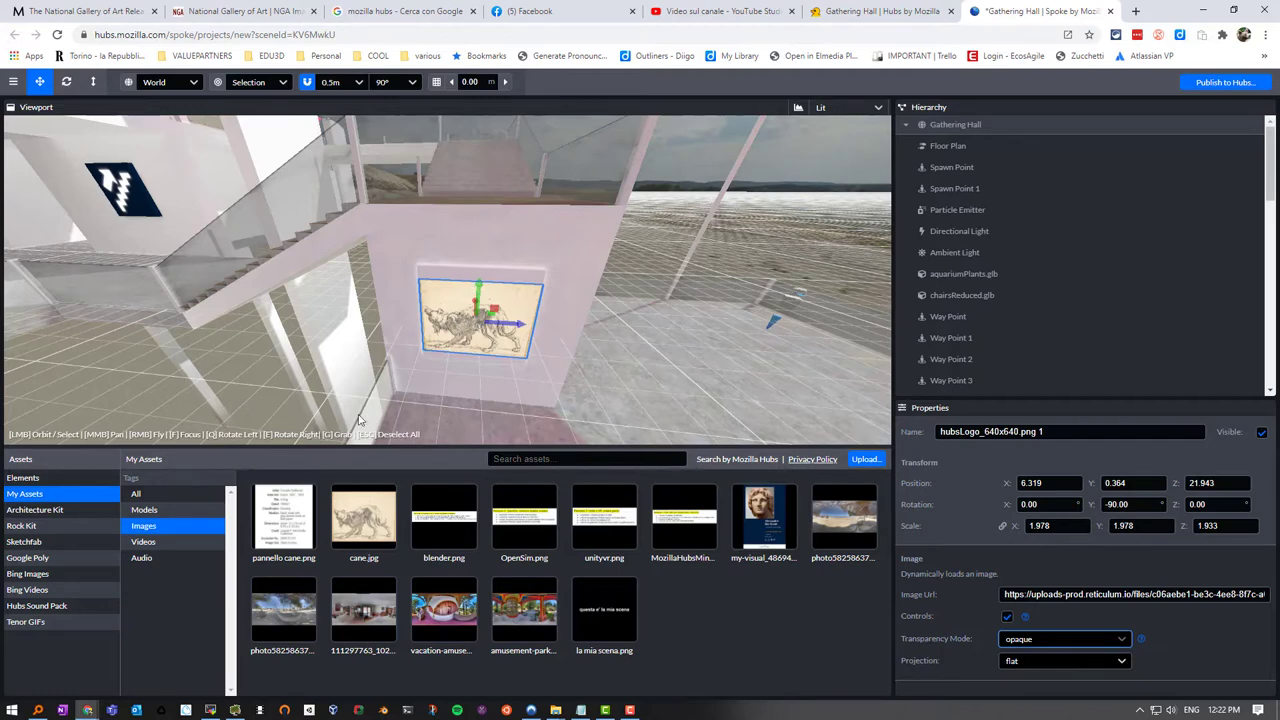
# Duplicate the dog picture panel, hubsLogo_640x640.png 1, in the scene hierarchy.
pyautogui.click(501, 297)
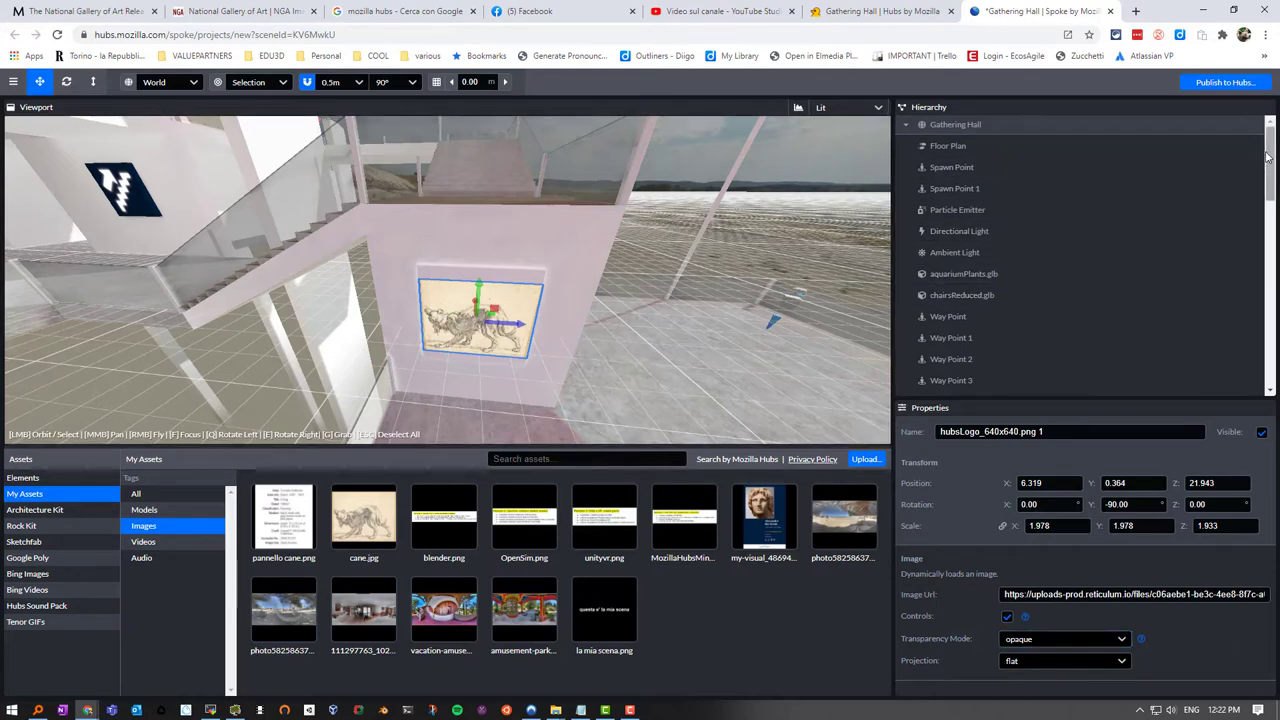
pyautogui.moveTo(1266, 156); pyautogui.dragTo(1262, 297)
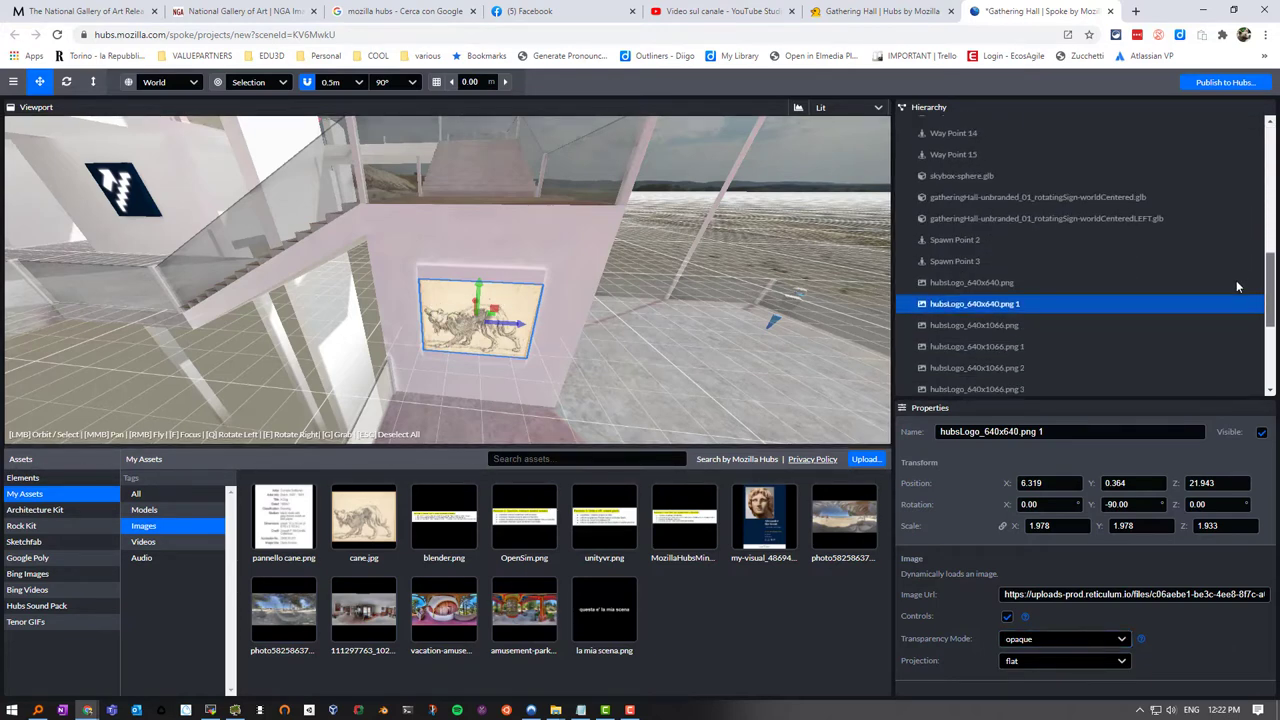
pyautogui.rightClick(949, 294)
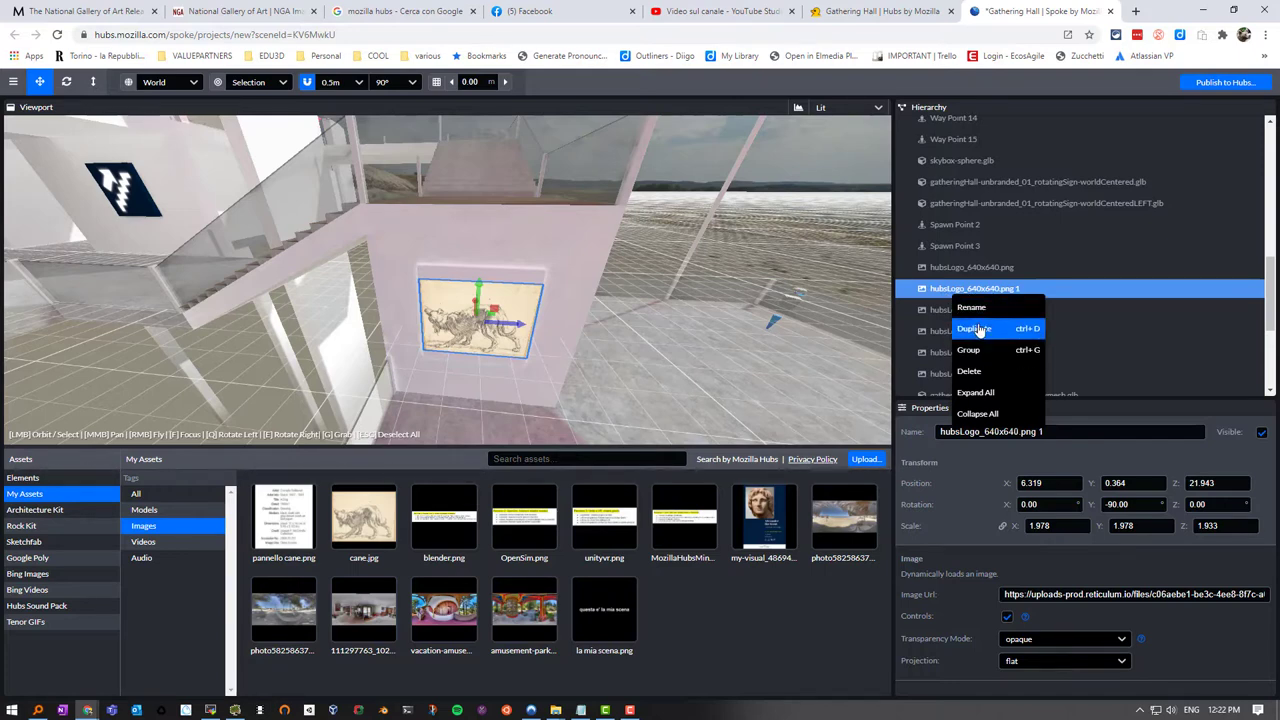
pyautogui.click(975, 329)
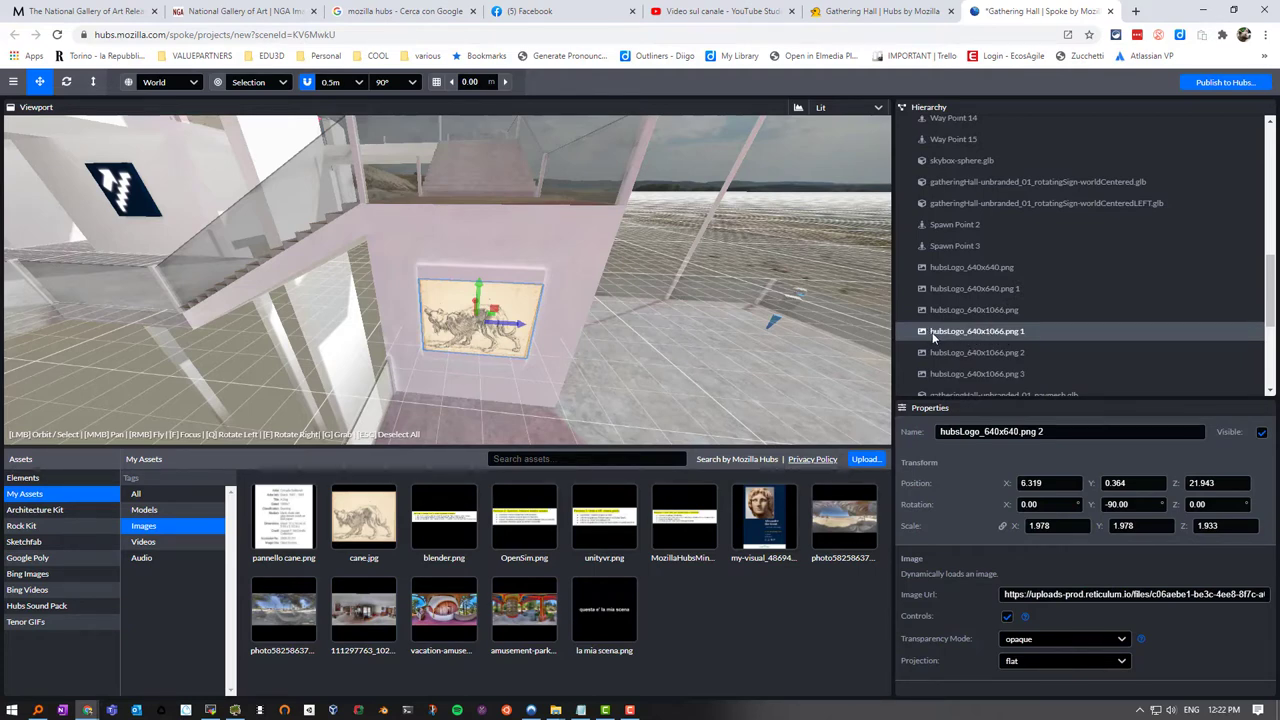
# Look through the image objects in the hierarchy for the duplicated panel and focus on hubsLogo_640x1066.png.
pyautogui.click(950, 311)
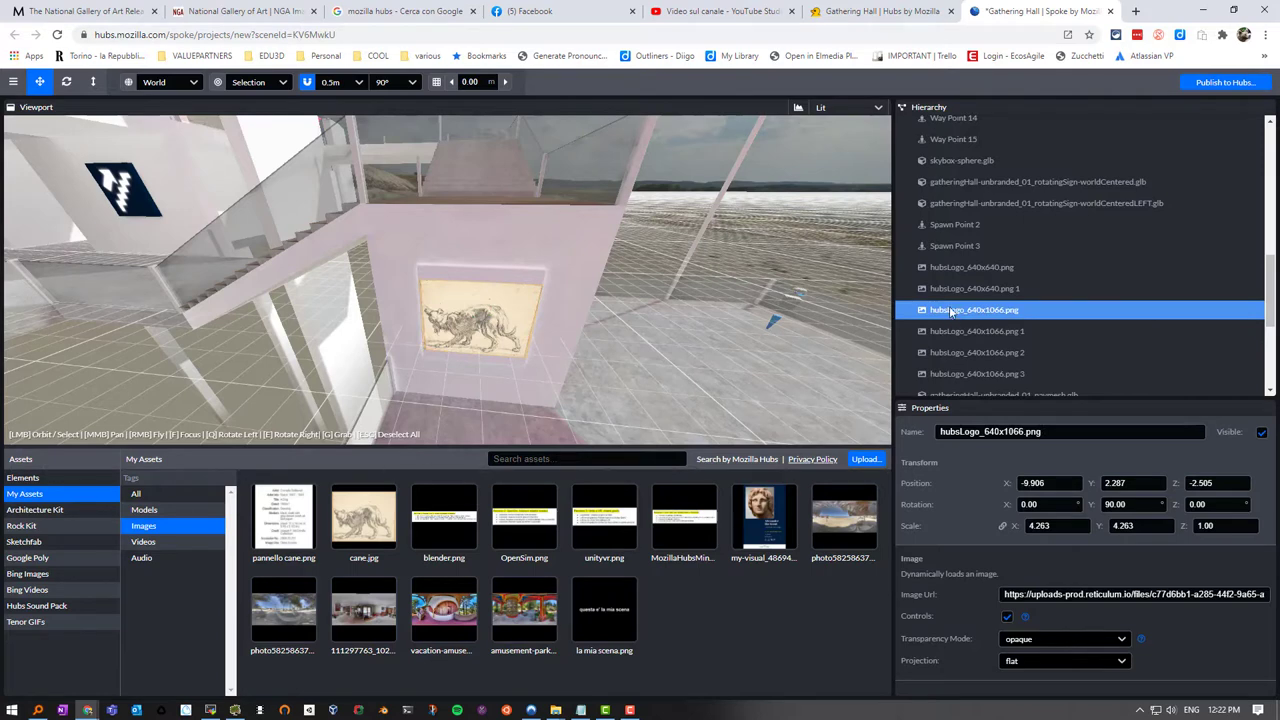
pyautogui.click(945, 331)
pyautogui.doubleClick(940, 311)
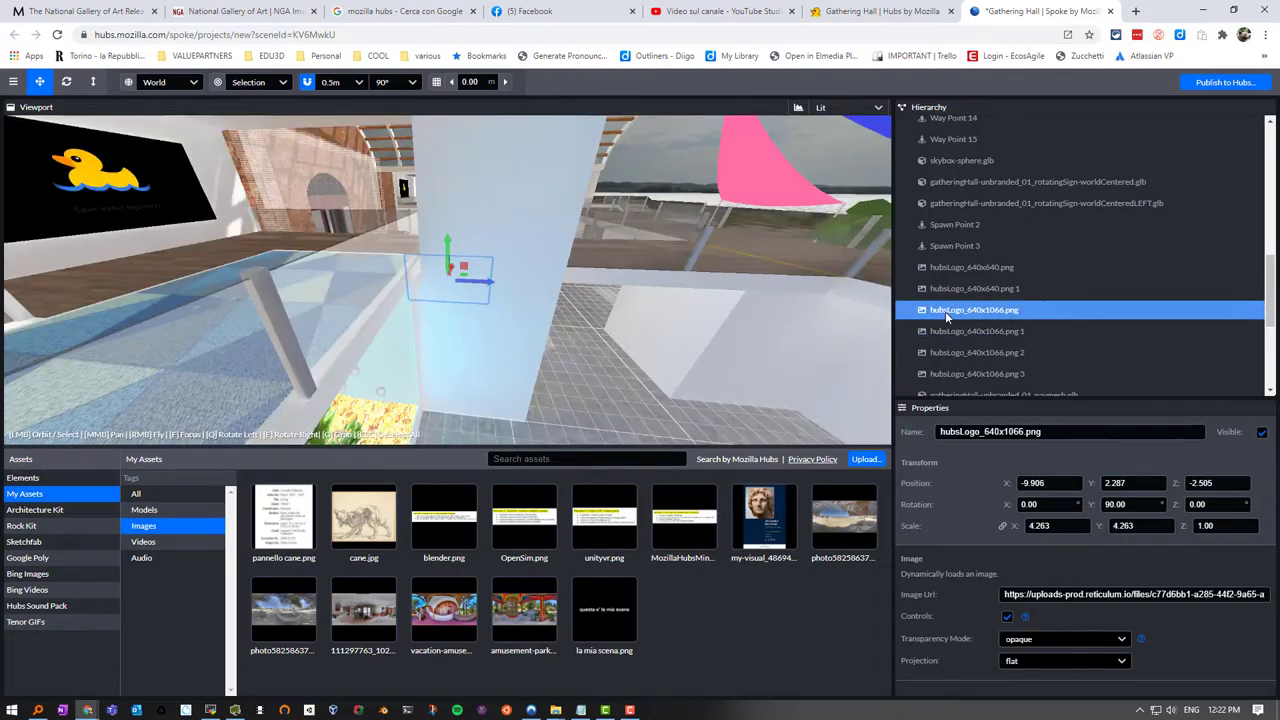
pyautogui.scroll(-1, 950, 283)
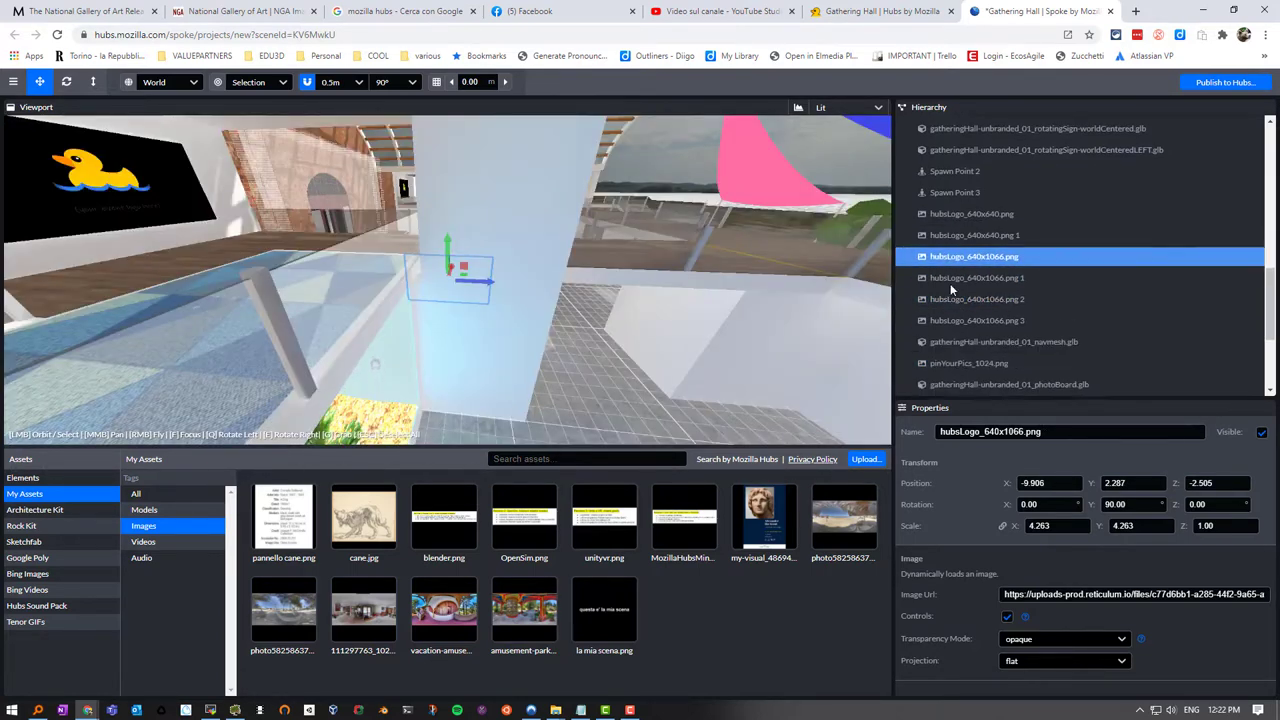
pyautogui.scroll(-1, 950, 283)
pyautogui.scroll(-2, 943, 310)
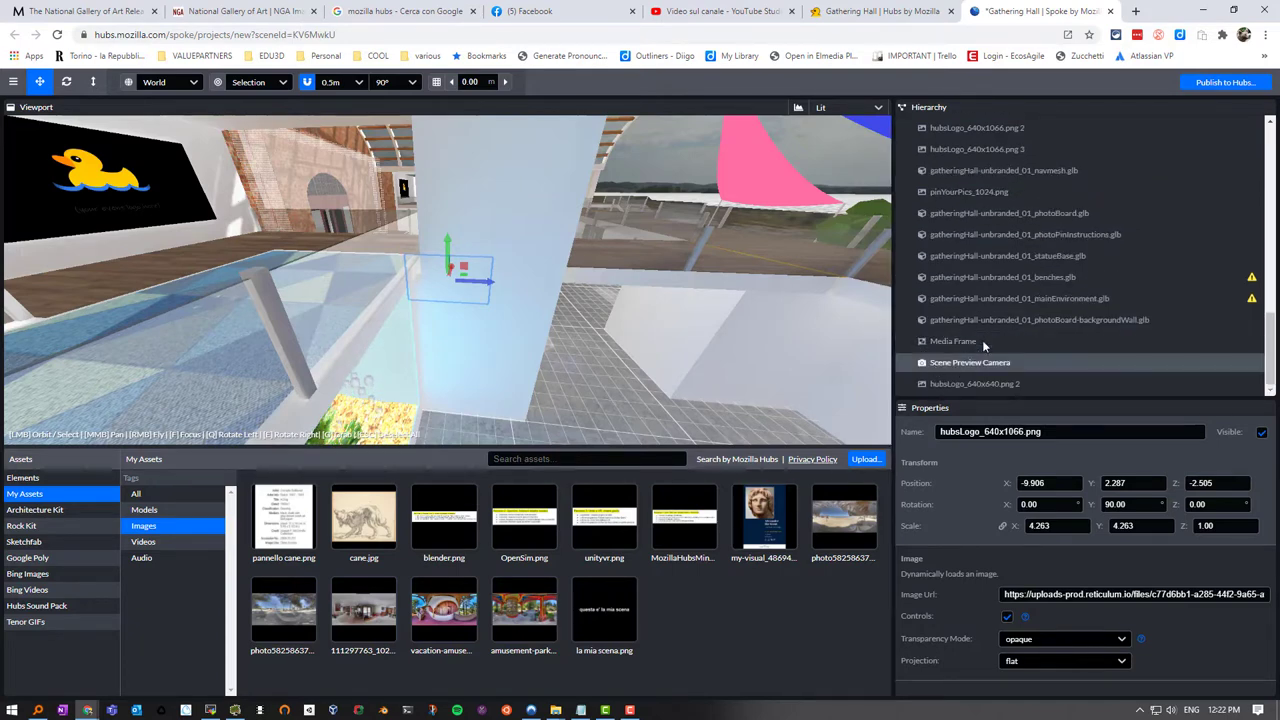
pyautogui.scroll(5, 982, 338)
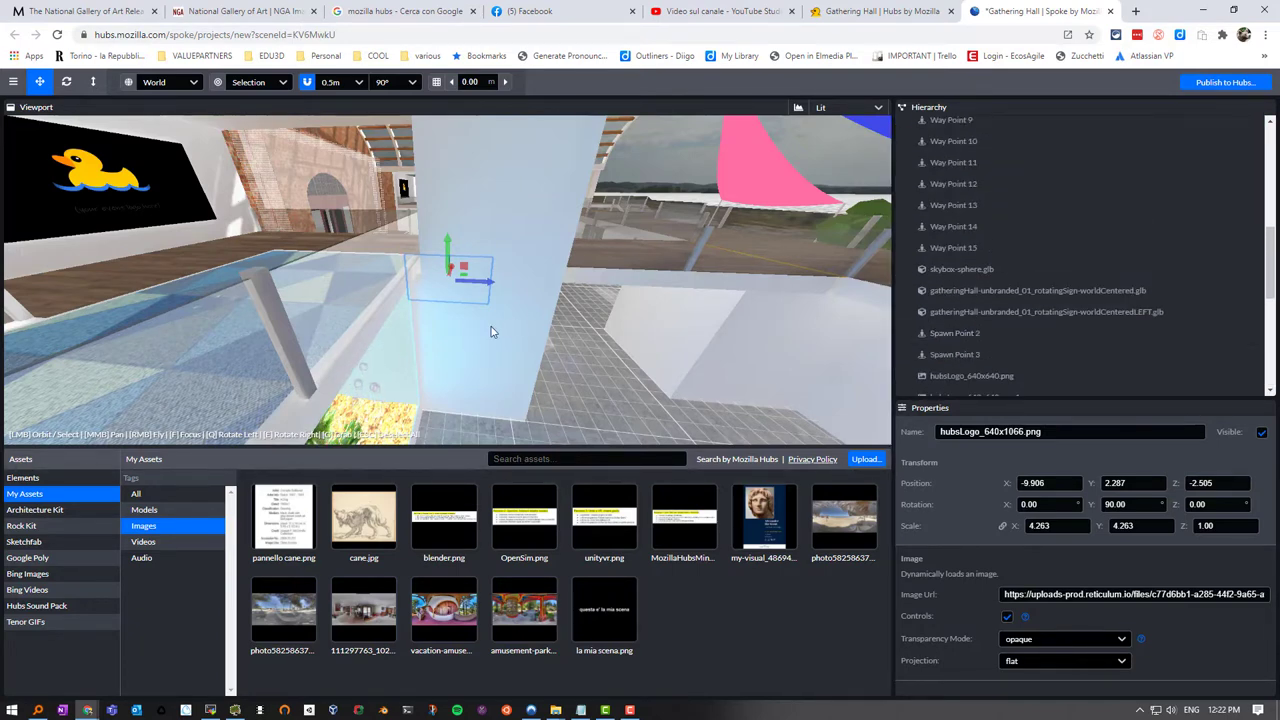
# Place the pannello cane.png asset in the scene just below the dog drawing, at about X 6.5, Y -1, Z 22.
pyautogui.moveTo(495, 307)
pyautogui.mouseDown()
pyautogui.moveTo(480, 326)
pyautogui.moveTo(490, 321)
pyautogui.mouseUp()
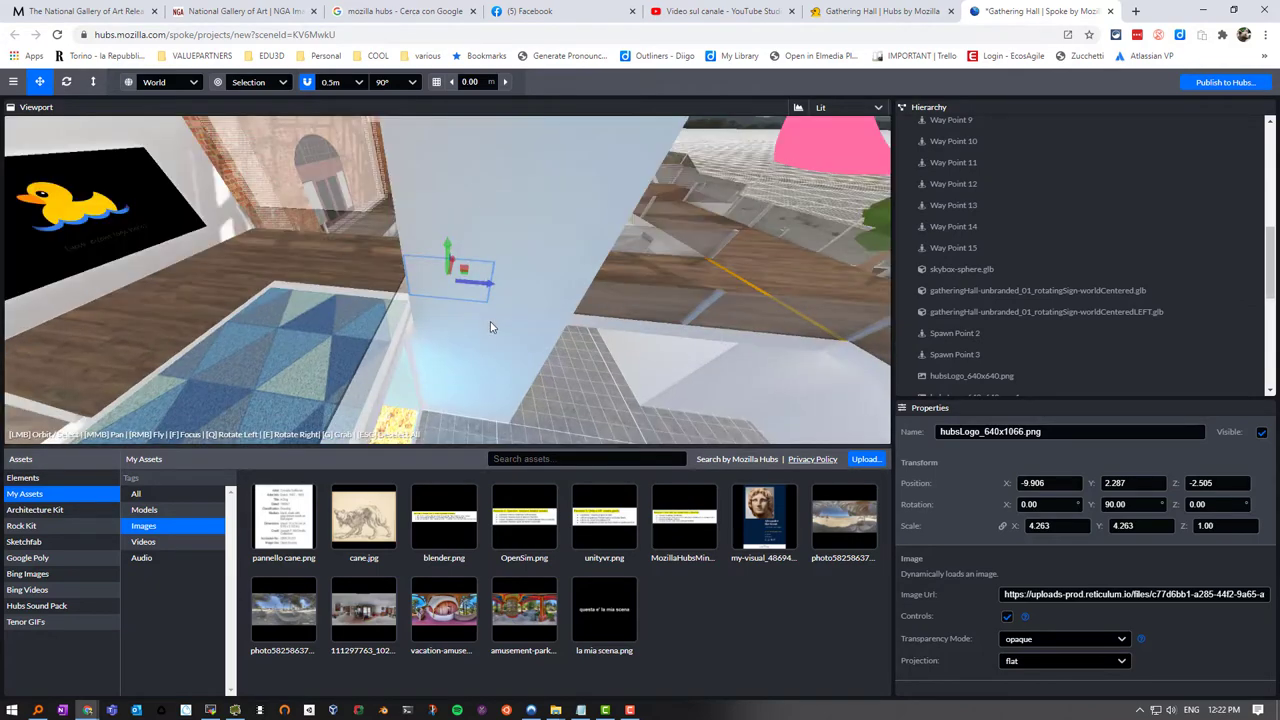
pyautogui.moveTo(476, 329); pyautogui.dragTo(522, 290, button='right')
pyautogui.press('s')
pyautogui.press('s')
pyautogui.moveTo(287, 190); pyautogui.dragTo(265, 275, button='right')
pyautogui.press('w')
pyautogui.press('w')
pyautogui.press('w')
pyautogui.press('w')
pyautogui.press('w')
pyautogui.moveTo(487, 327); pyautogui.dragTo(487, 327, button='right')
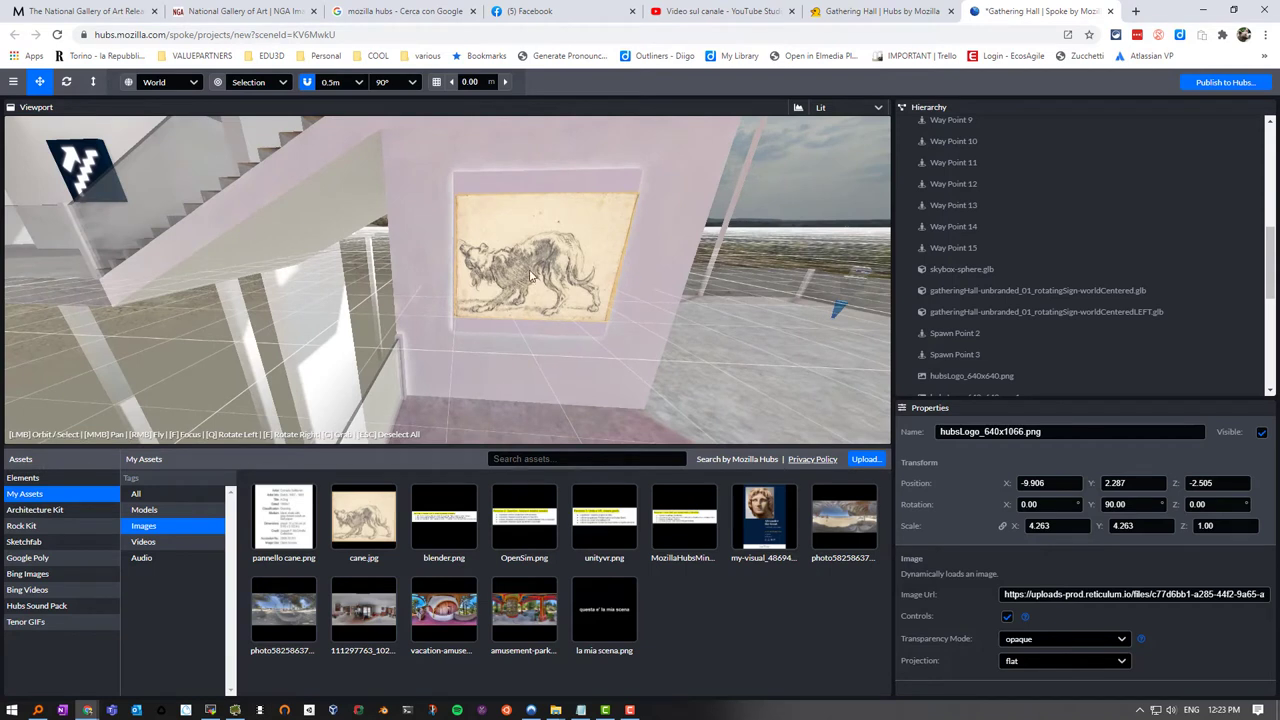
pyautogui.scroll(-5, 1130, 330)
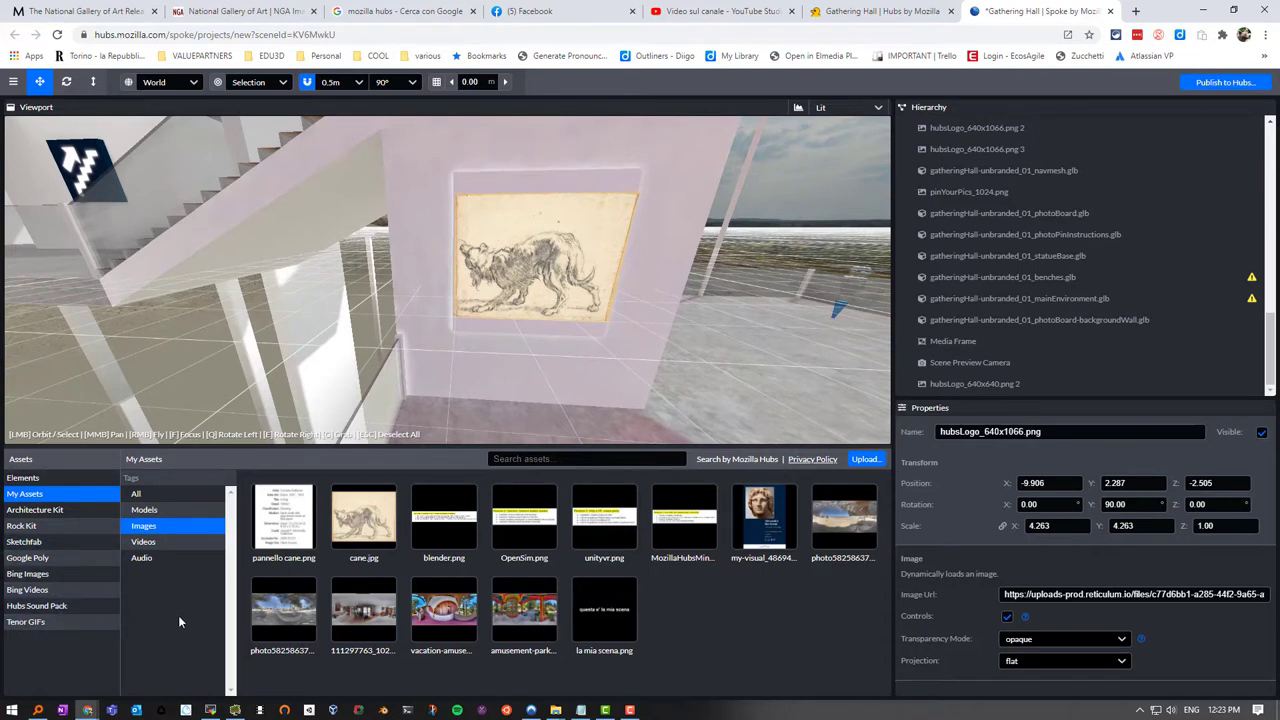
pyautogui.moveTo(291, 529)
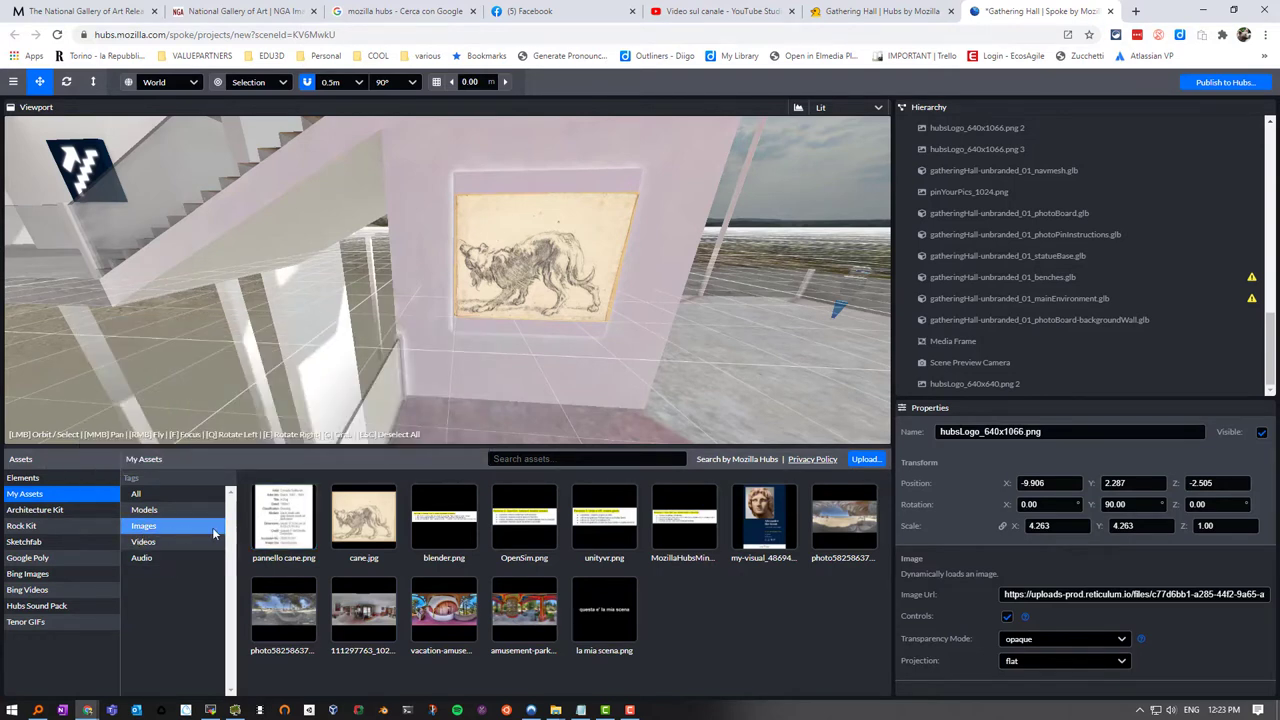
pyautogui.moveTo(279, 529); pyautogui.dragTo(535, 372)
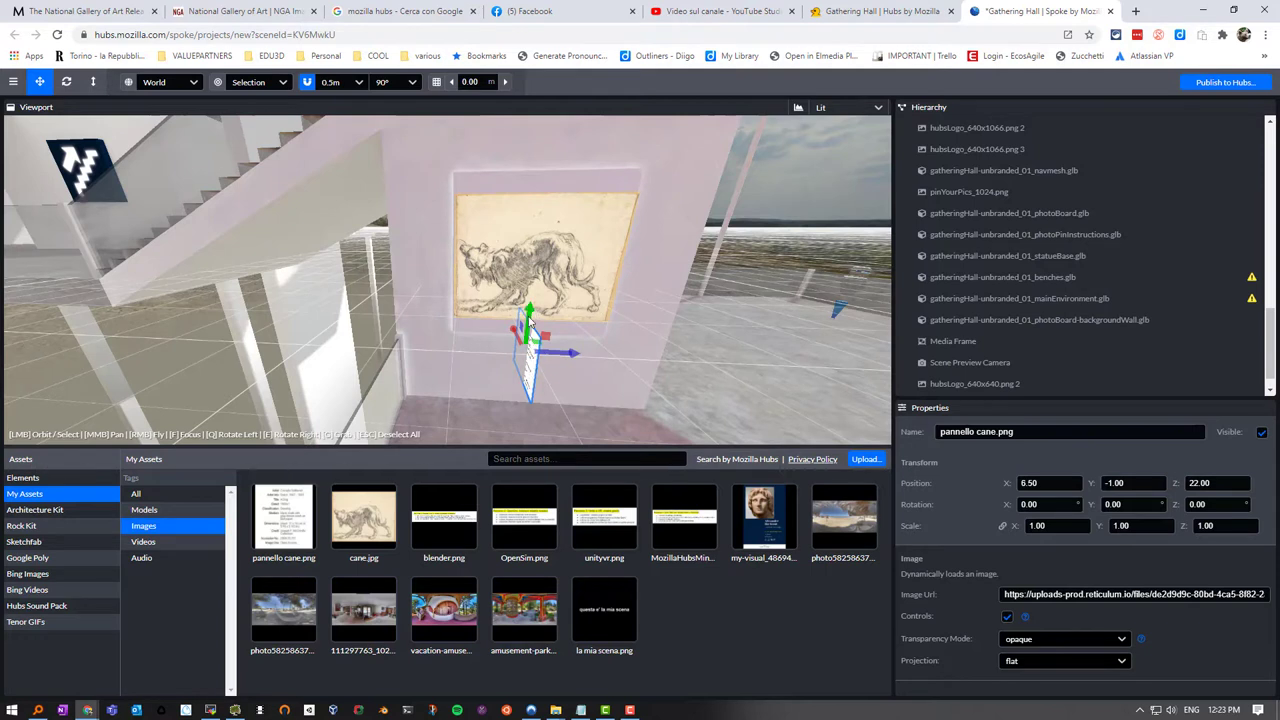
# Rotate the pannello cane.png panel 90° about the vertical Y axis to align it with the wall.
pyautogui.click(66, 81)
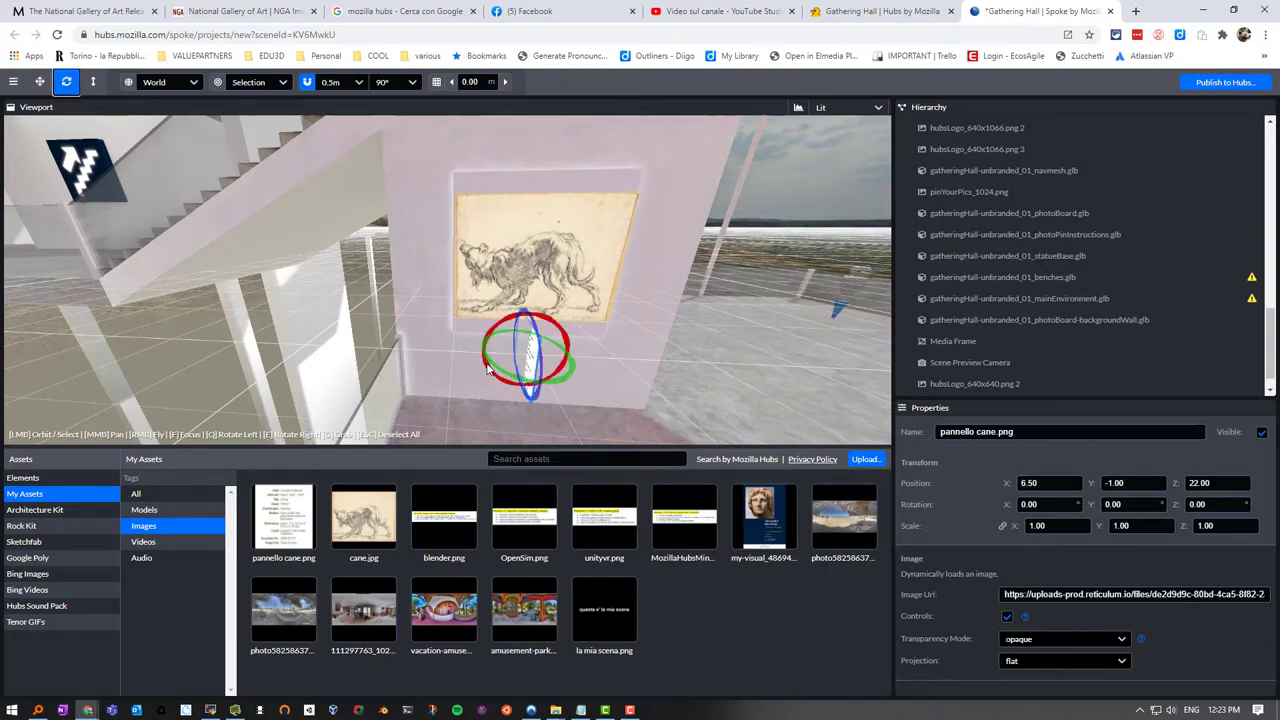
pyautogui.moveTo(495, 370); pyautogui.dragTo(535, 393)
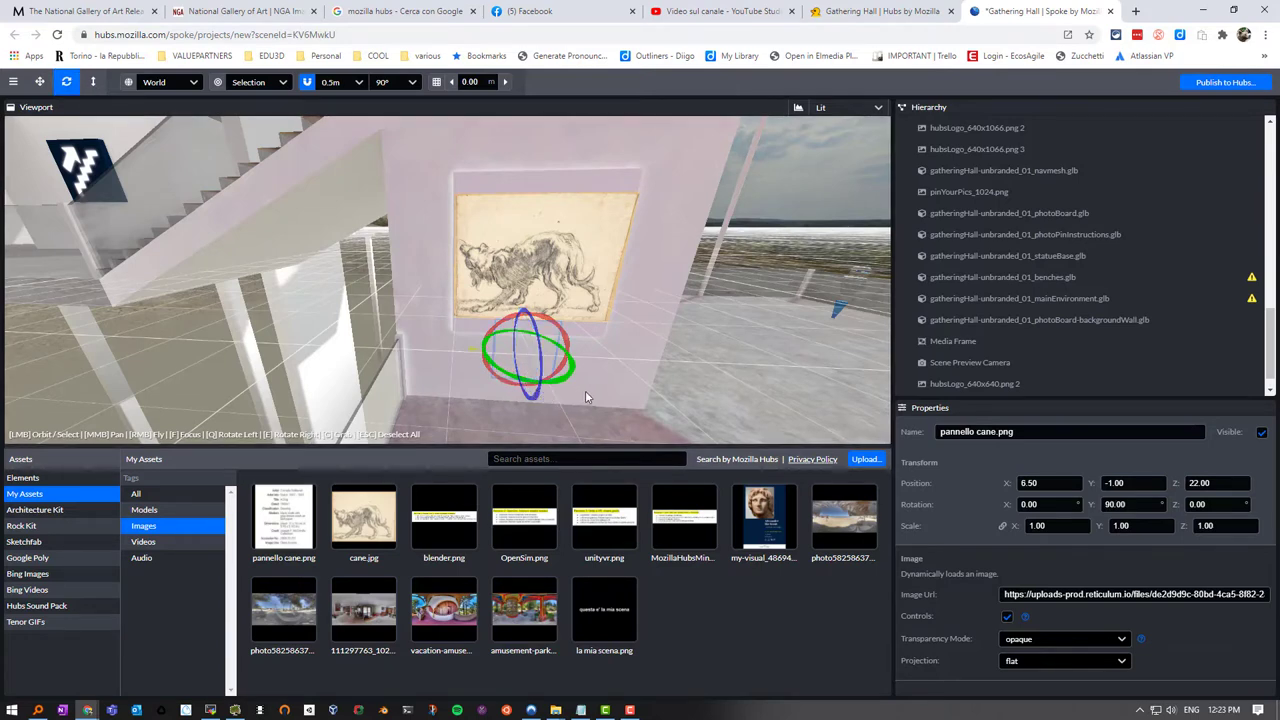
pyautogui.moveTo(671, 386); pyautogui.dragTo(373, 361)
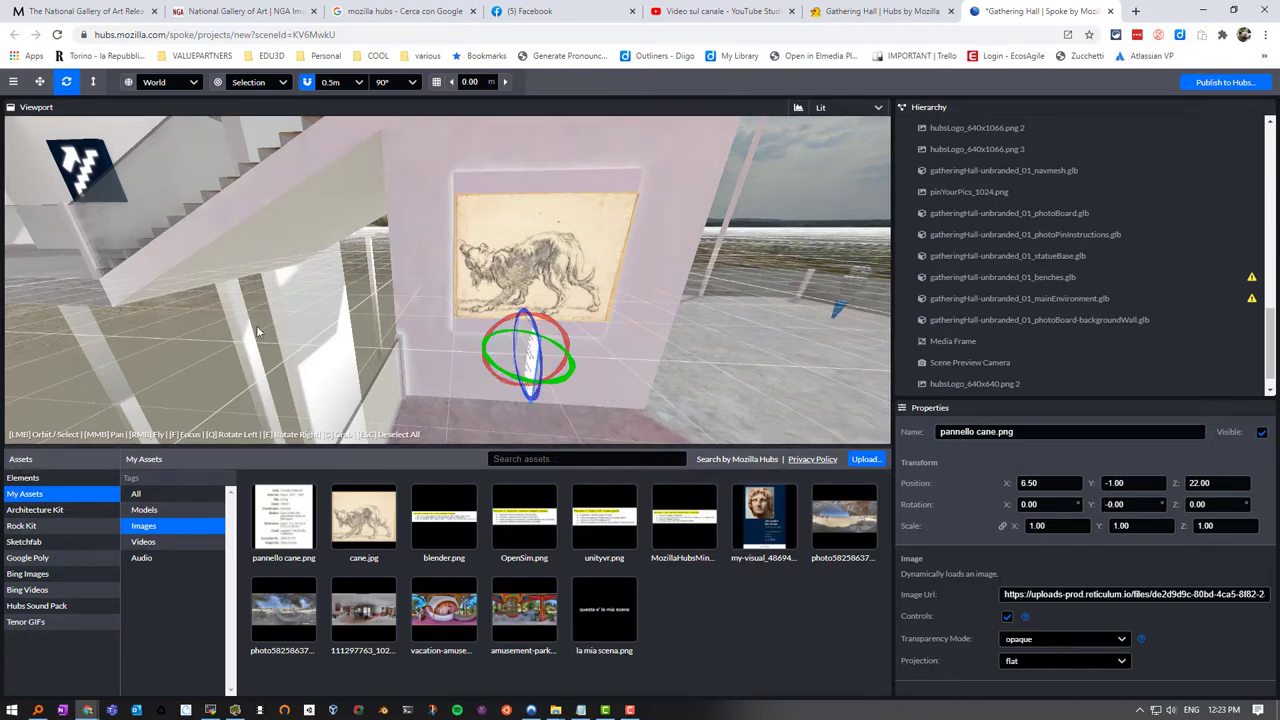
pyautogui.scroll(2, 507, 380)
pyautogui.scroll(-1, 501, 386)
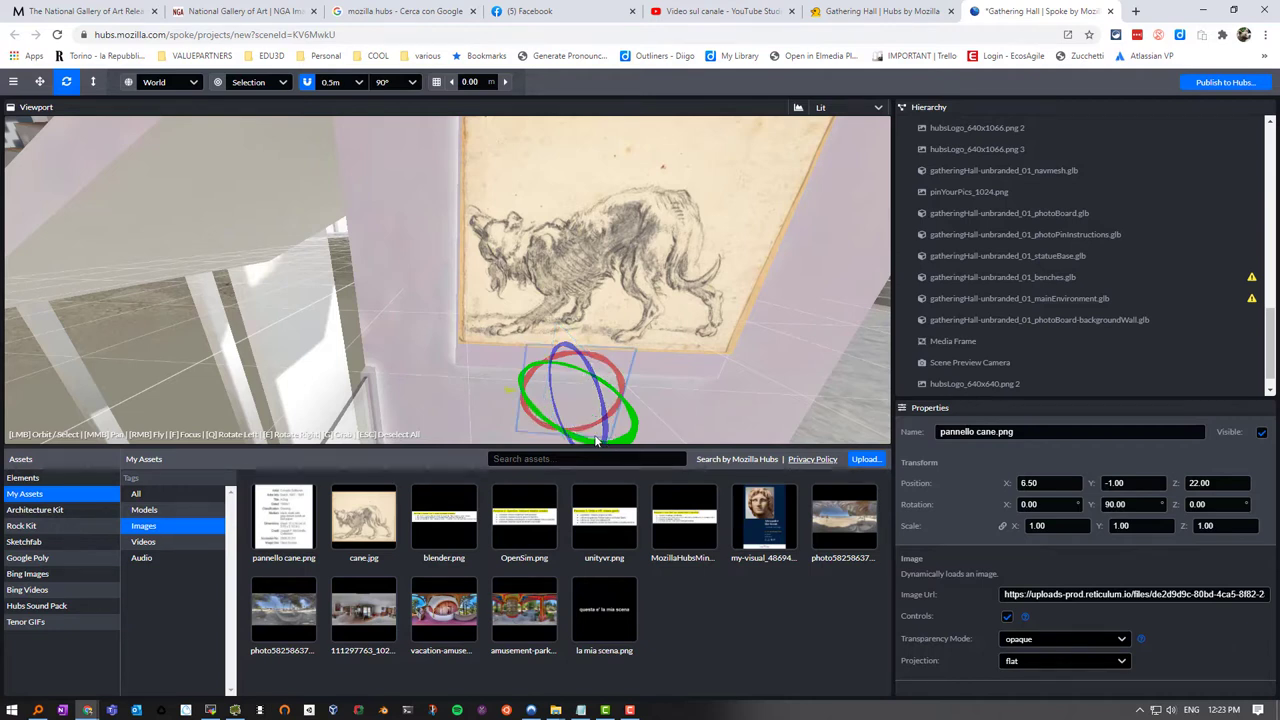
pyautogui.moveTo(575, 437); pyautogui.dragTo(578, 402)
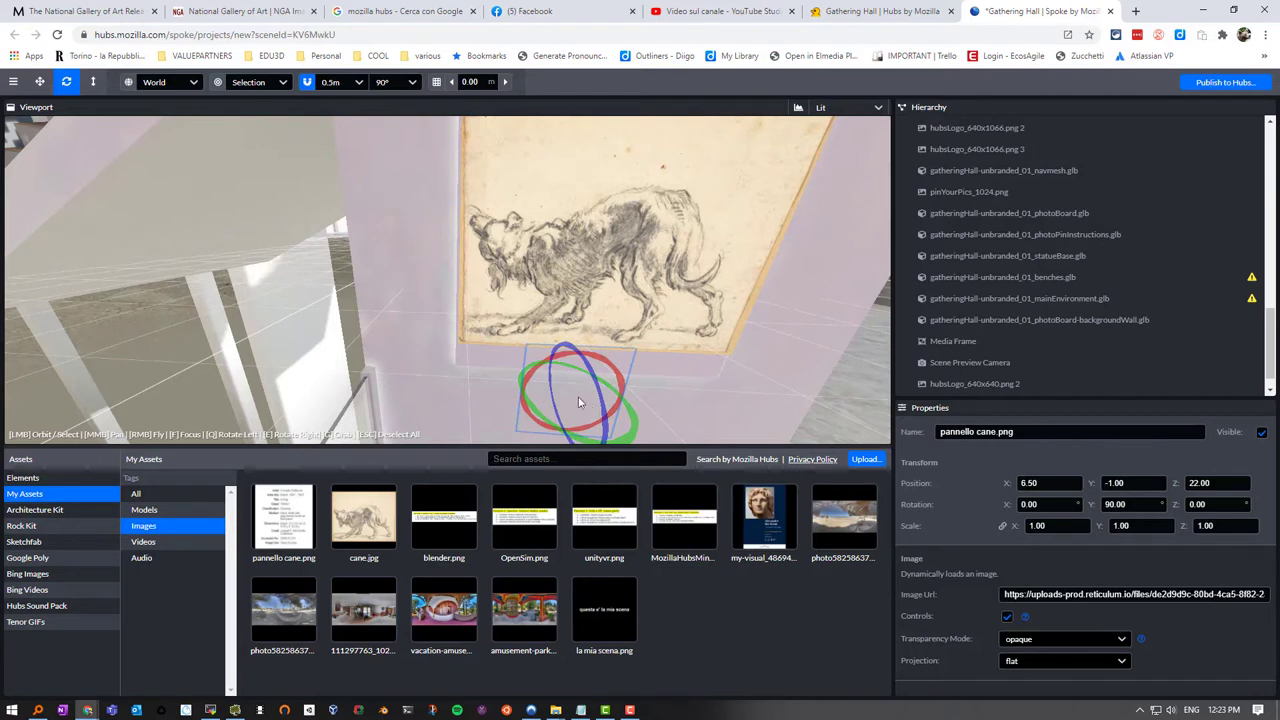
# Move the pannello cane.png panel along the X axis to about 6.33 so it sits just in front of the wall.
pyautogui.click(39, 82)
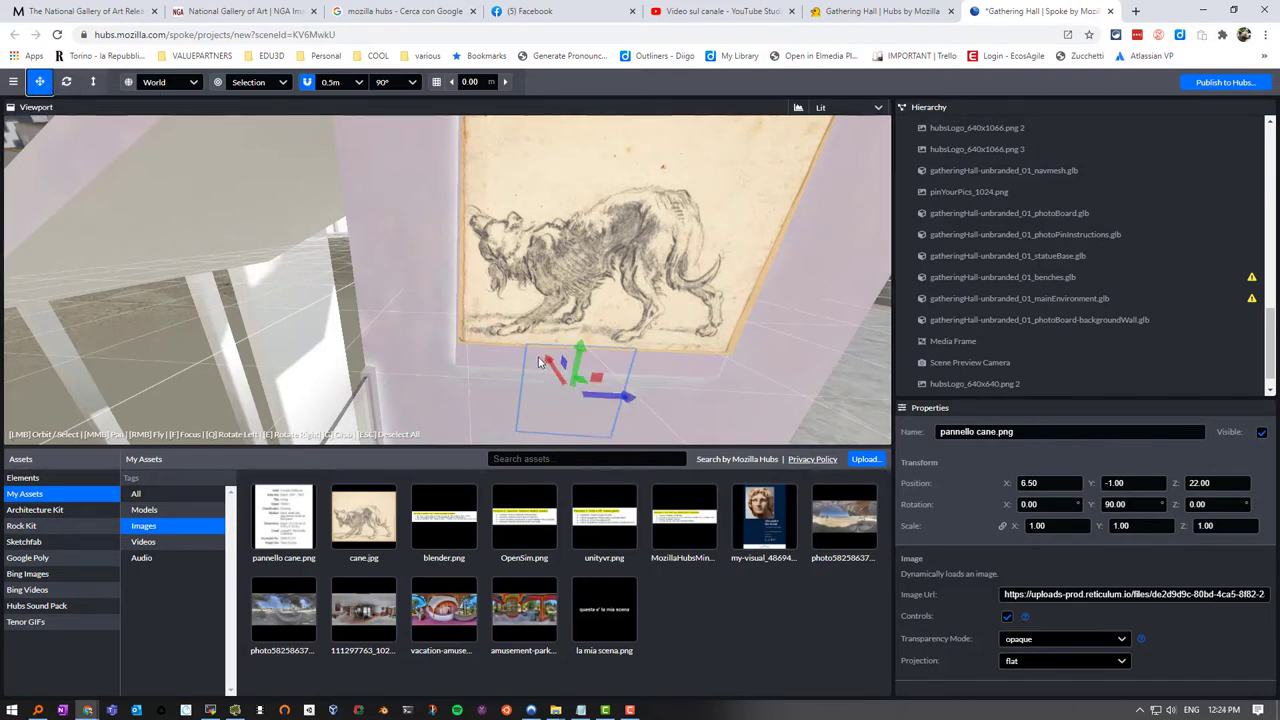
pyautogui.moveTo(551, 368); pyautogui.dragTo(561, 386)
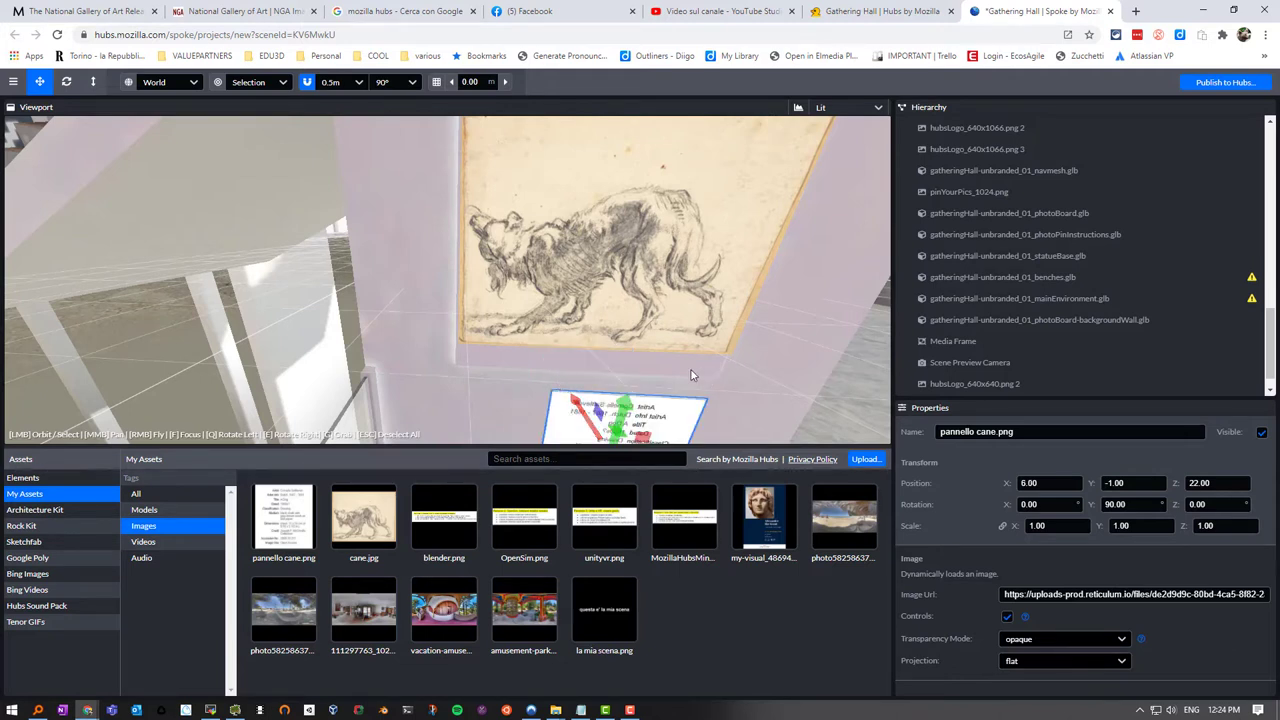
pyautogui.moveTo(652, 357); pyautogui.dragTo(652, 353, button='right')
pyautogui.press('s')
pyautogui.press('s')
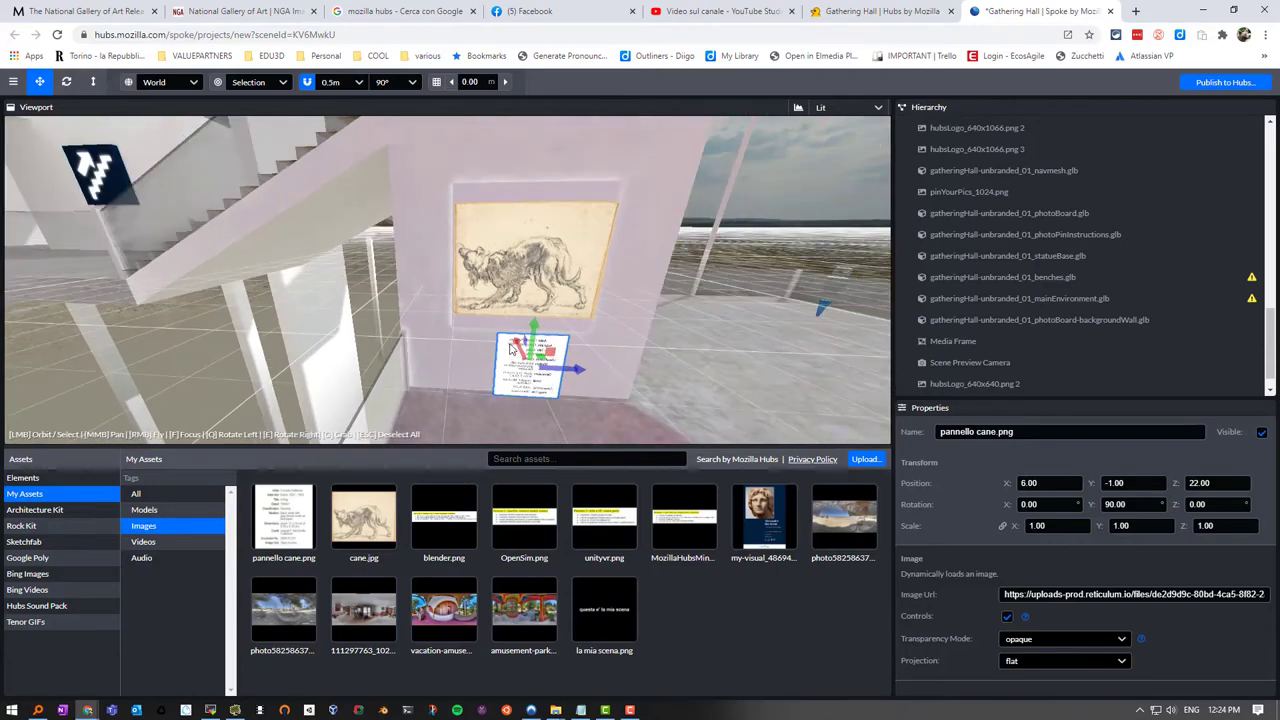
pyautogui.moveTo(634, 398); pyautogui.dragTo(525, 398)
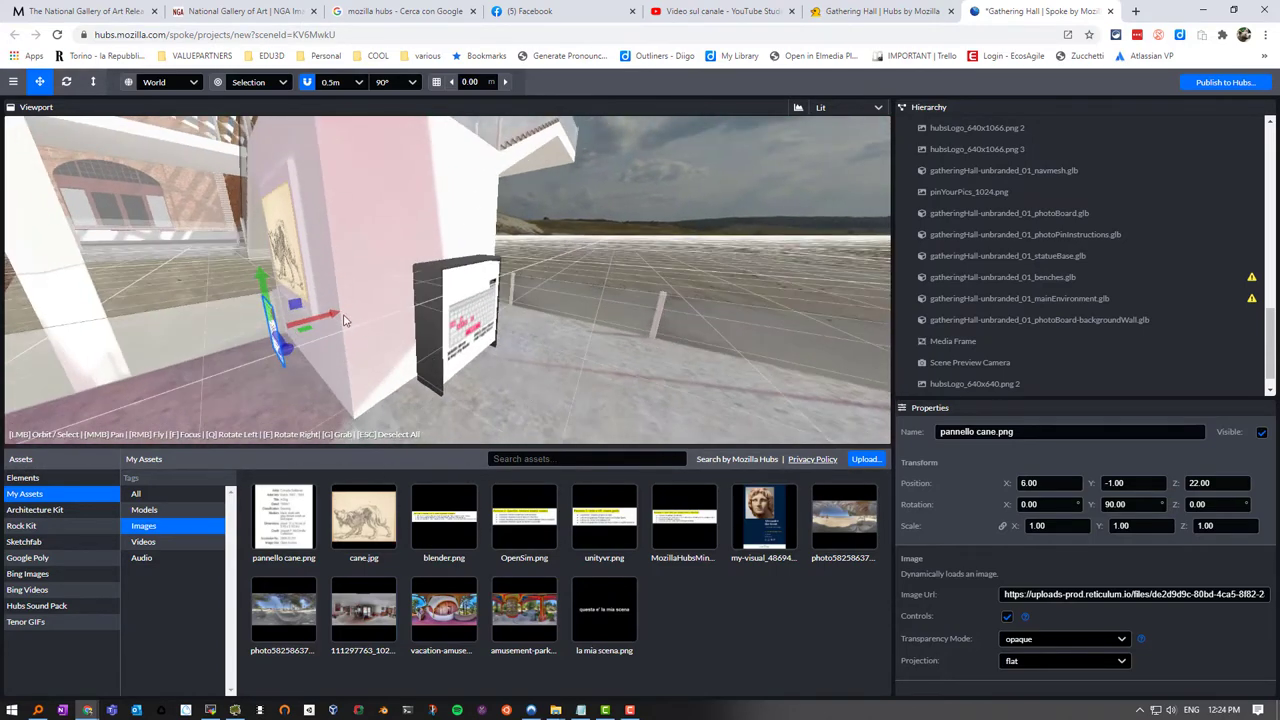
pyautogui.moveTo(337, 317)
pyautogui.mouseDown()
pyautogui.moveTo(362, 311)
pyautogui.moveTo(329, 341)
pyautogui.mouseUp()
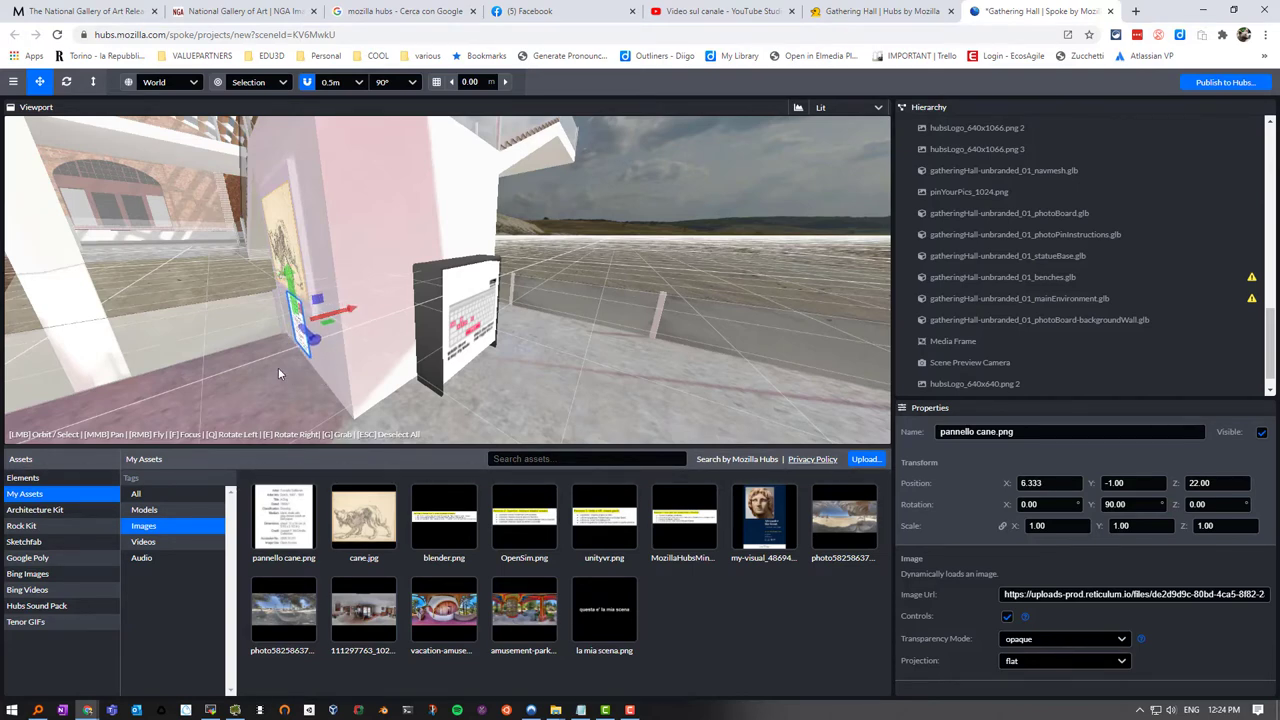
# Lower the pannello cane.png panel slightly beneath the dog drawing, to about Y -1.075.
pyautogui.press('f')
pyautogui.moveTo(372, 356); pyautogui.dragTo(401, 359)
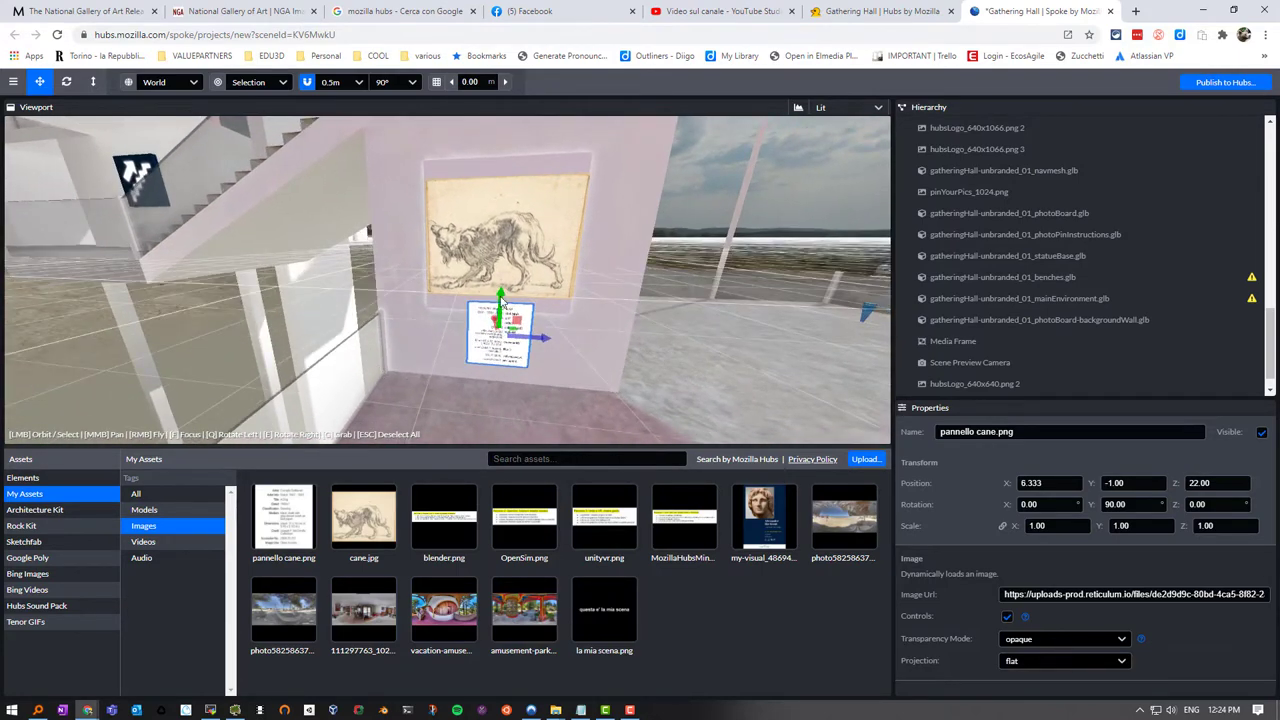
pyautogui.moveTo(501, 298); pyautogui.dragTo(501, 301)
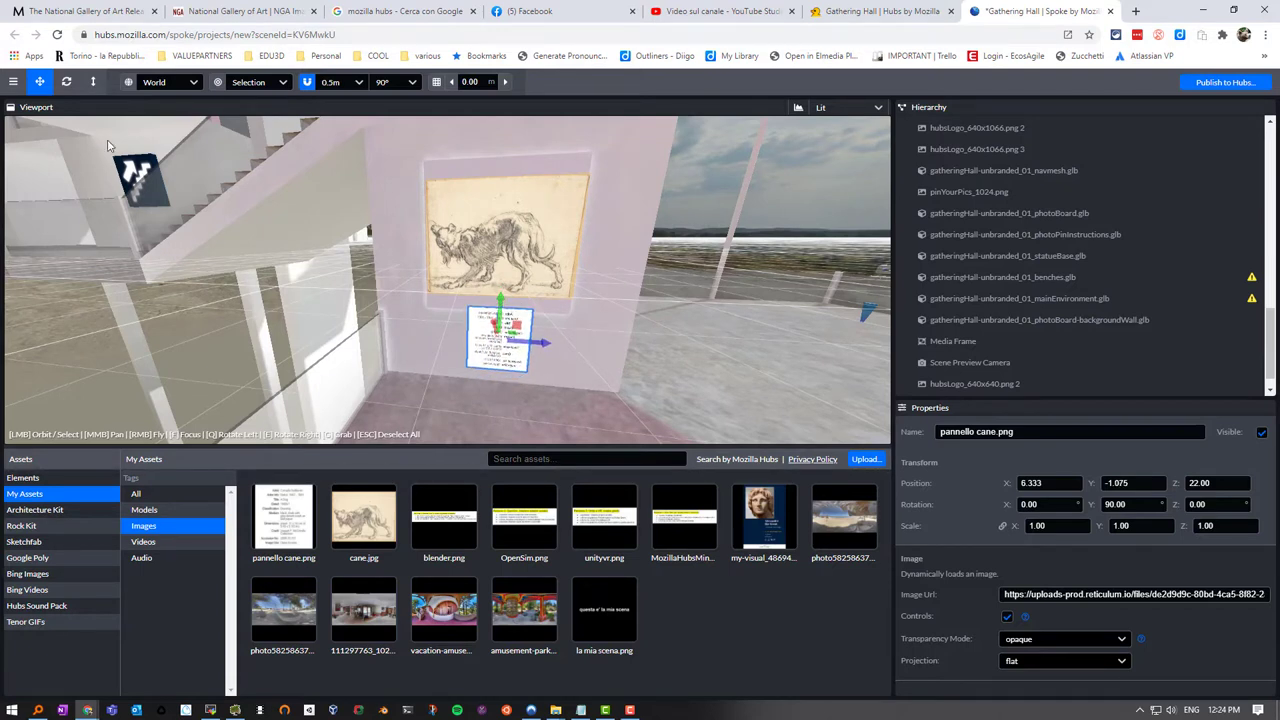
# Scale the pannello cane.png panel uniformly to 1.20 with the Scale tool.
pyautogui.click(92, 82)
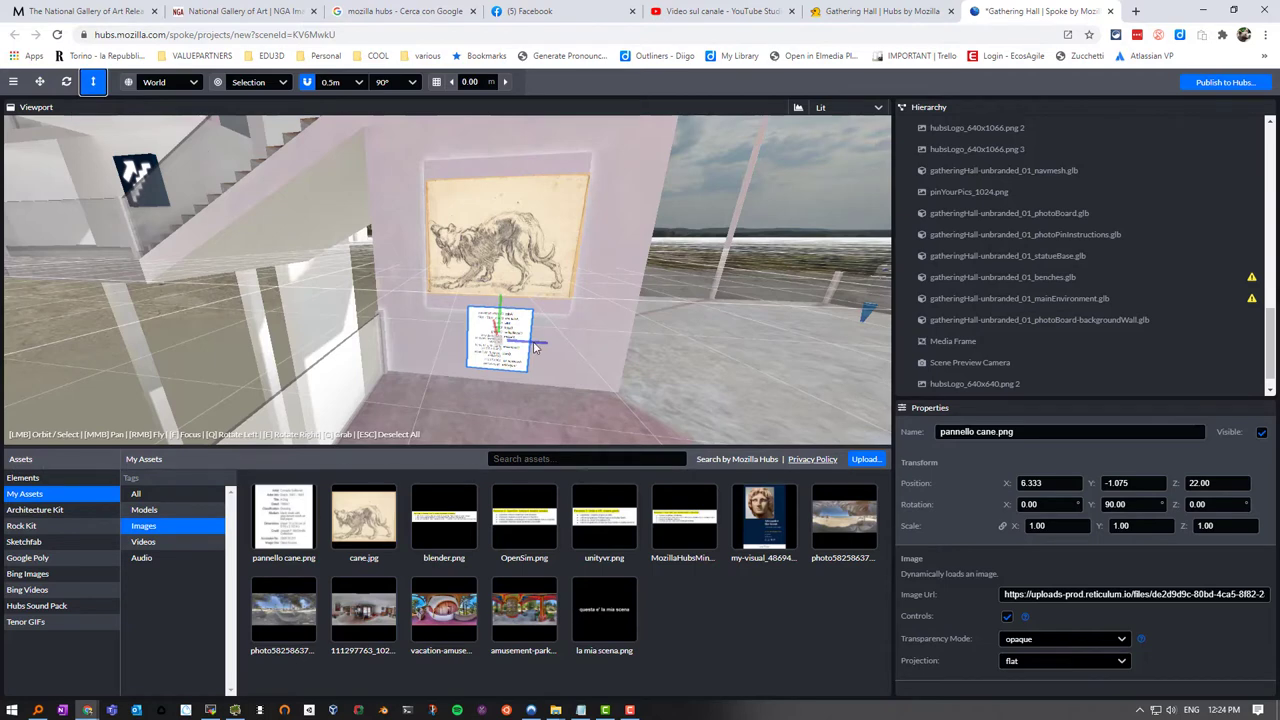
pyautogui.moveTo(510, 329)
pyautogui.mouseDown()
pyautogui.moveTo(516, 316)
pyautogui.moveTo(499, 329)
pyautogui.mouseUp()
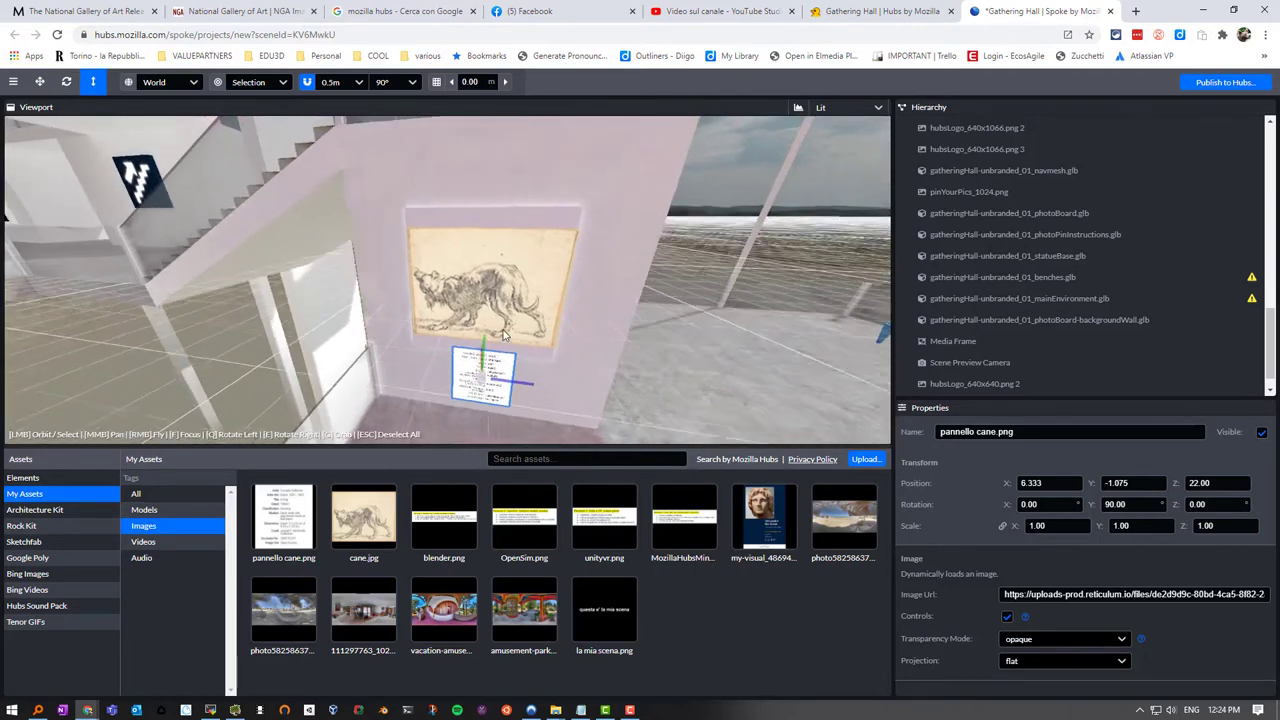
pyautogui.moveTo(479, 383); pyautogui.dragTo(564, 382)
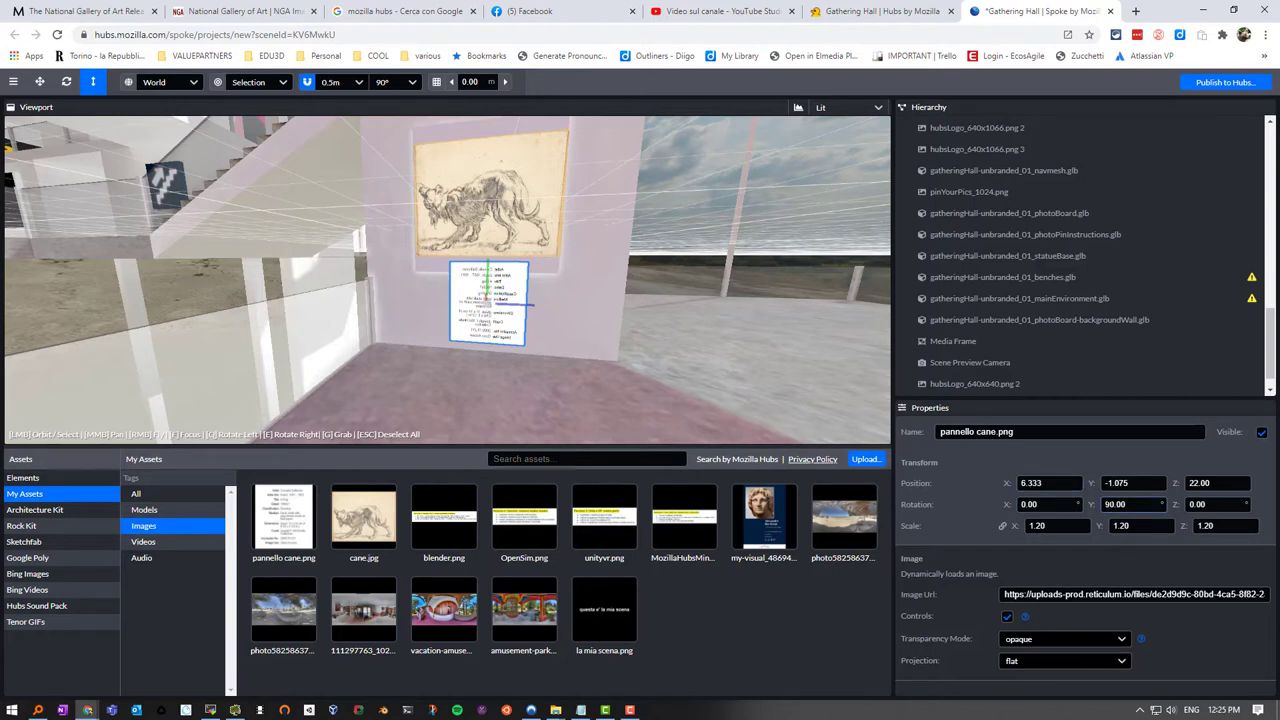
# Try a Y rotation of 91° on the pannello cane.png panel and return it to 90°.
pyautogui.click(1118, 508)
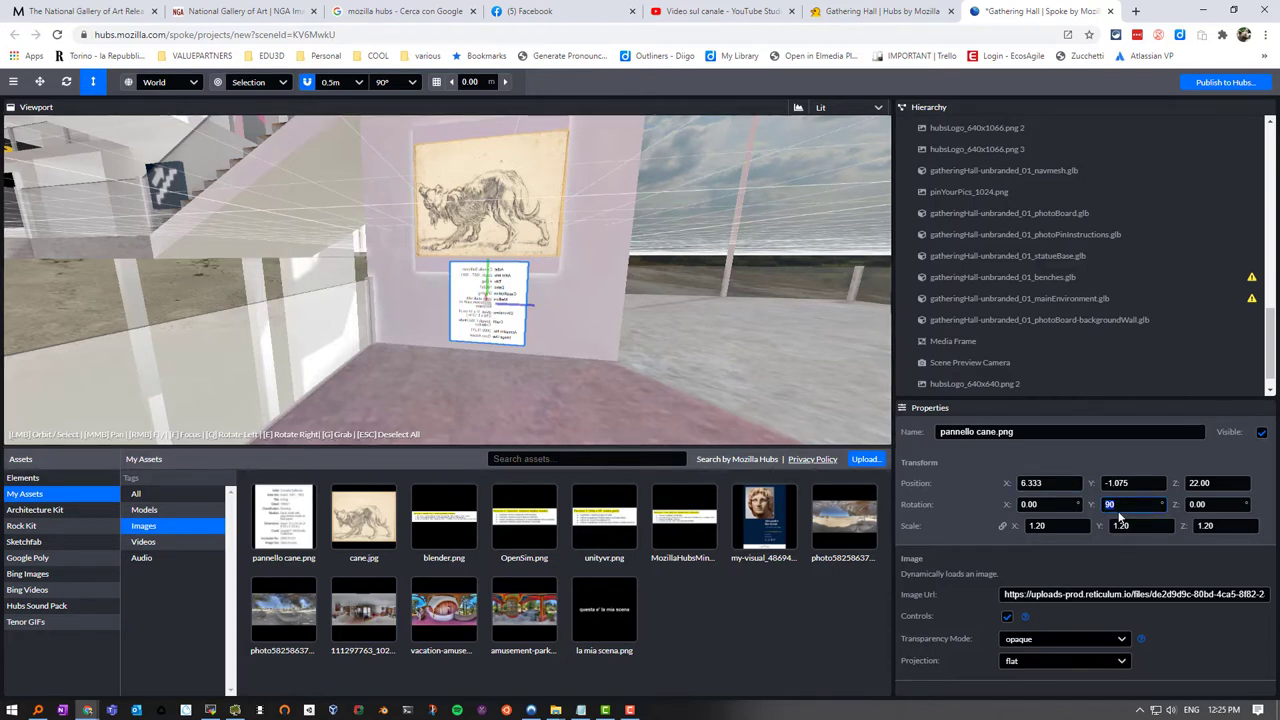
pyautogui.write('91')
pyautogui.press('BackSpace')
pyautogui.write('0')
pyautogui.click(972, 458)
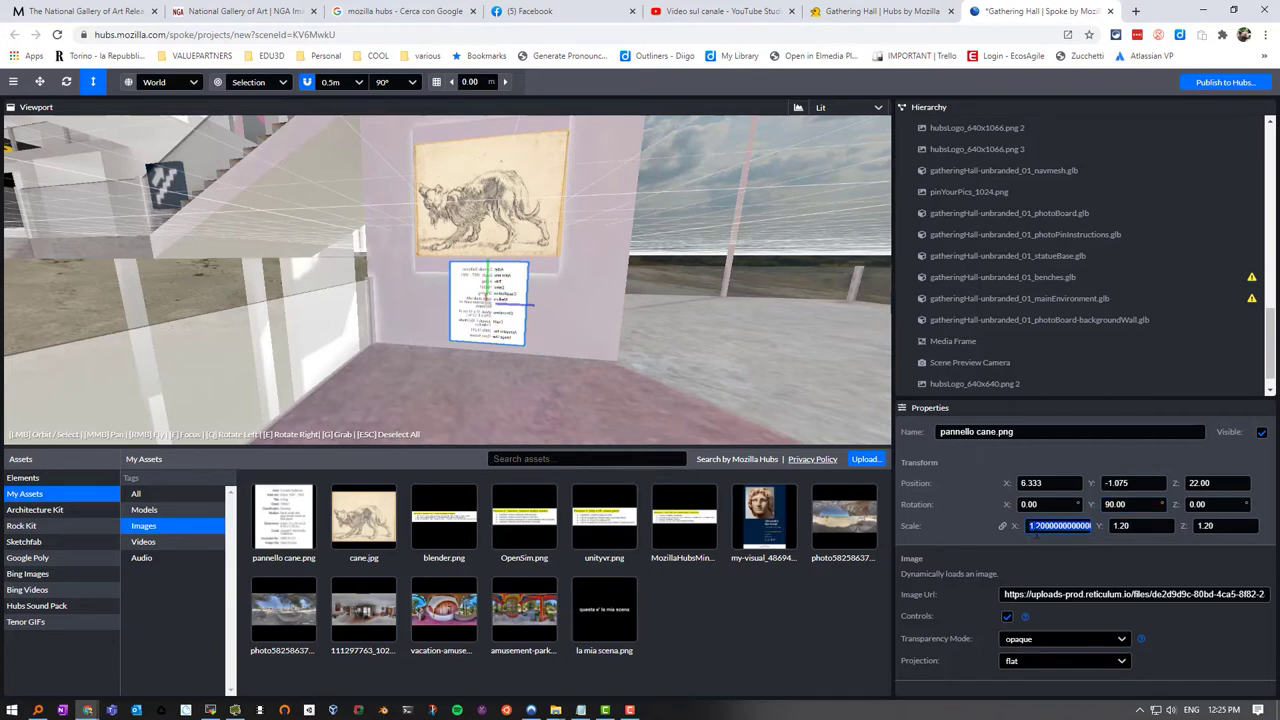
# Set the pannello cane.png panel's scale to 1.25 on all axes after trying 1, 1.1 and 1.2.
pyautogui.write('1')
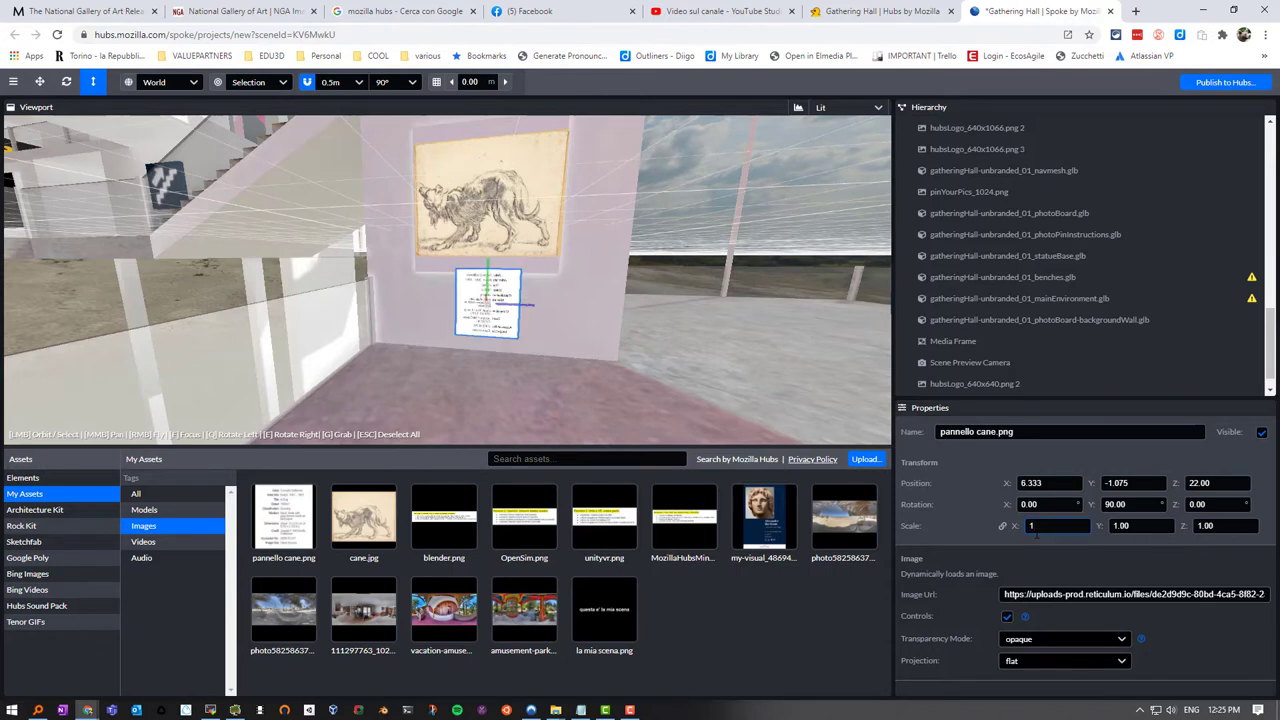
pyautogui.write('.1')
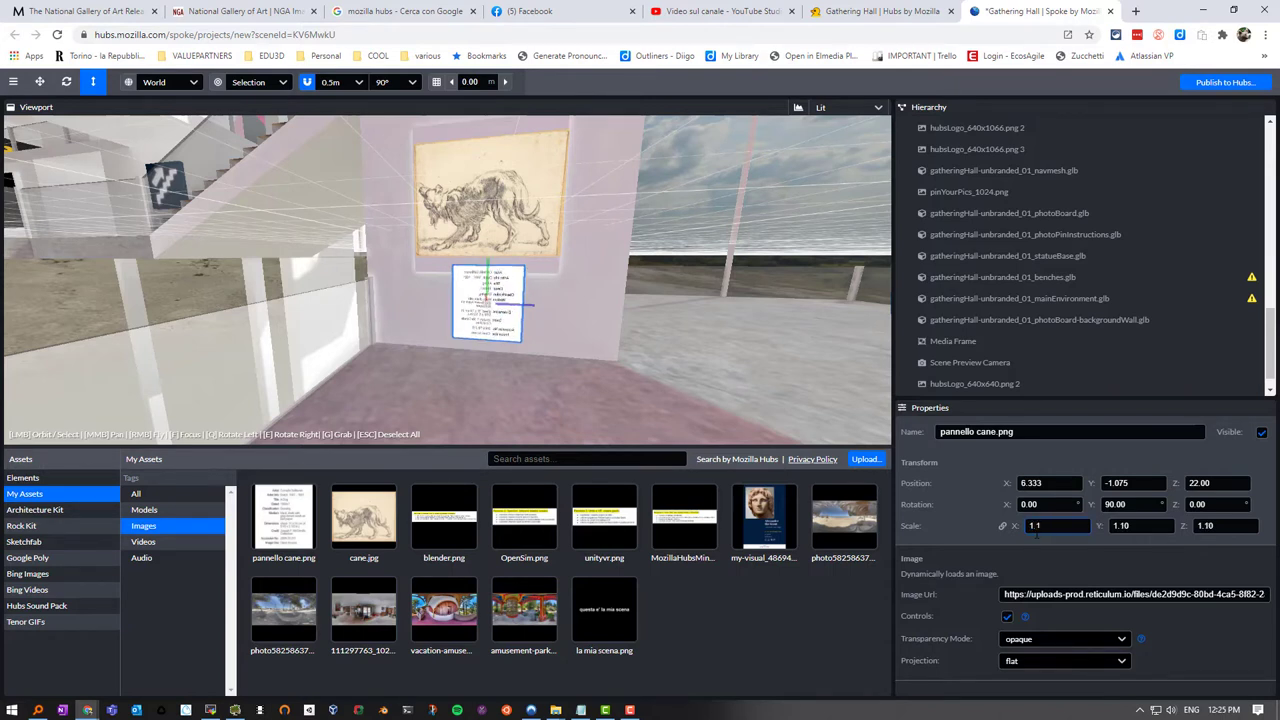
pyautogui.press('BackSpace')
pyautogui.write('2')
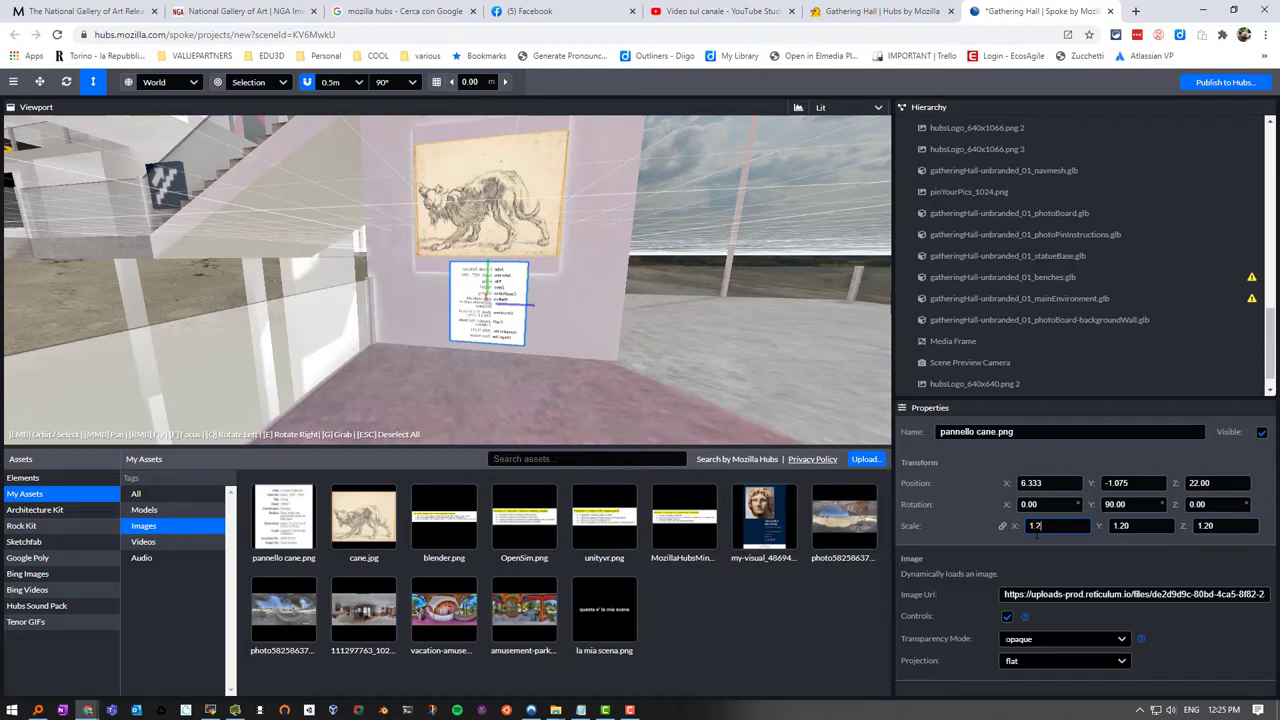
pyautogui.write('5')
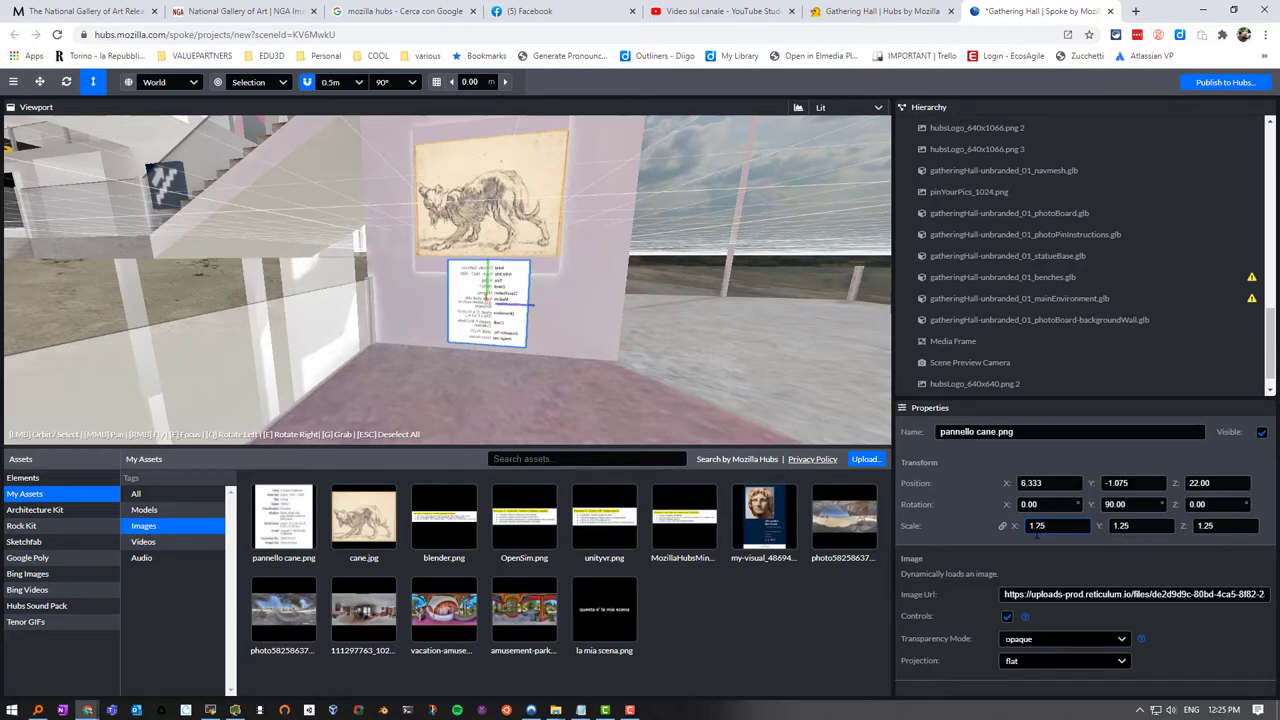
pyautogui.click(599, 338)
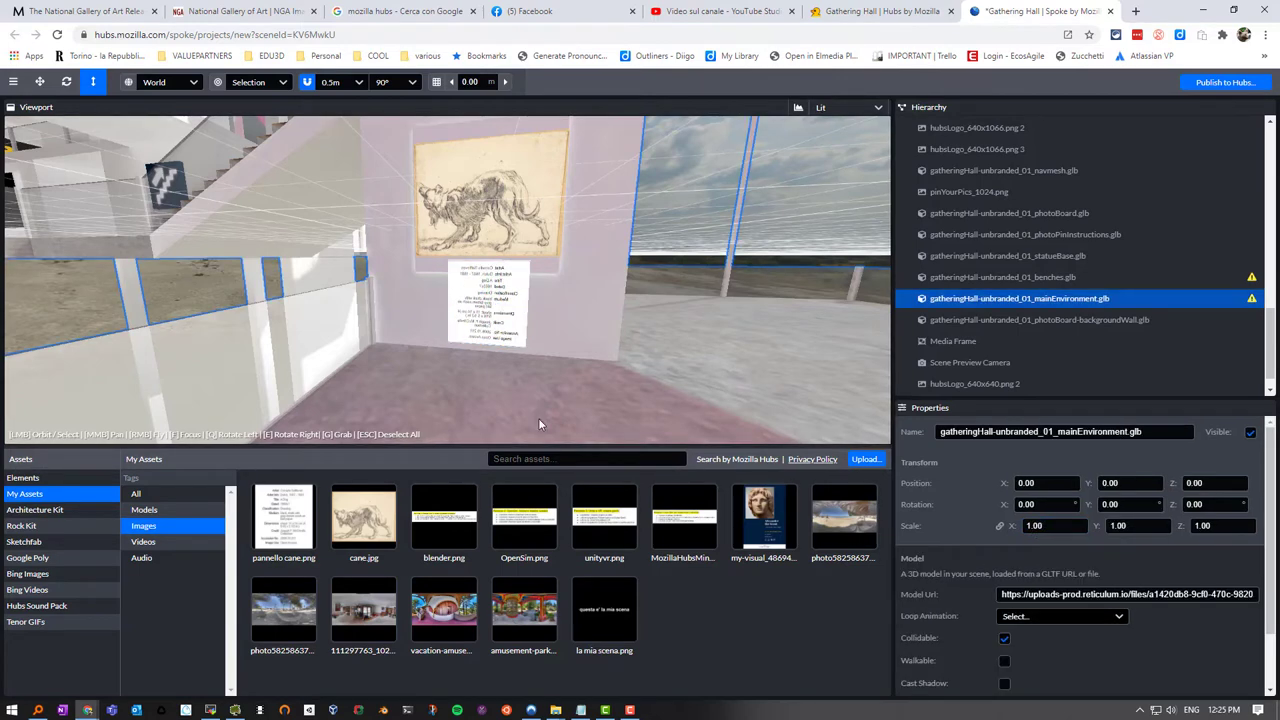
# Select the large placeholder duck panel on the white wall of the main hall, near the brick stage.
pyautogui.moveTo(538, 418); pyautogui.dragTo(343, 315)
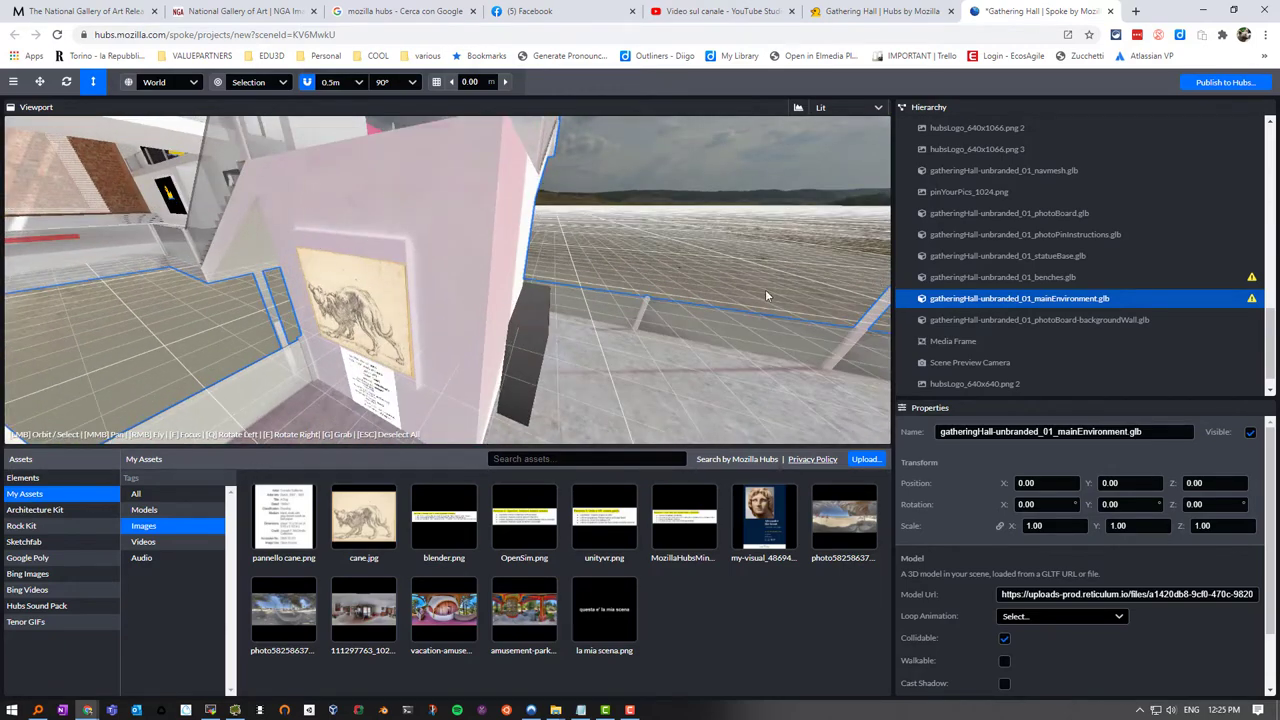
pyautogui.moveTo(354, 381); pyautogui.dragTo(111, 363)
pyautogui.moveTo(111, 358); pyautogui.dragTo(25, 332, button='right')
pyautogui.press('w')
pyautogui.moveTo(447, 280); pyautogui.dragTo(520, 270, button='right')
pyautogui.press('w')
pyautogui.press('w')
pyautogui.press('w')
pyautogui.moveTo(113, 368); pyautogui.dragTo(113, 368, button='right')
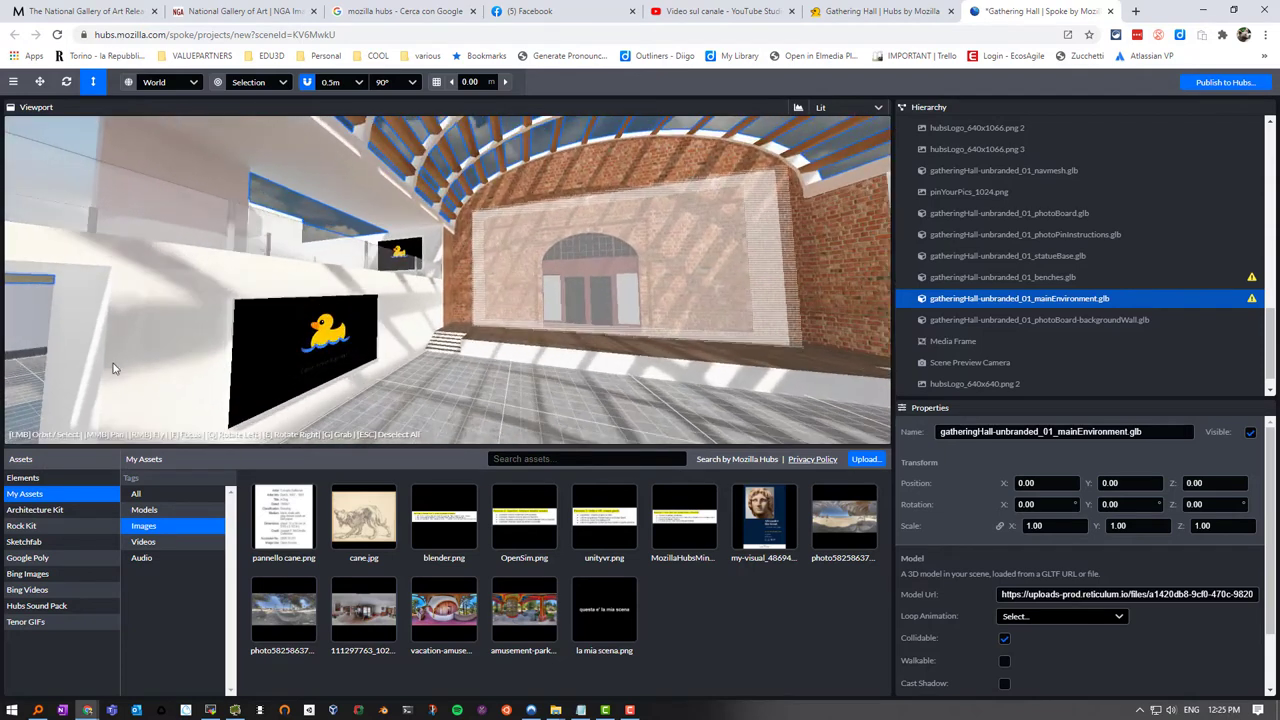
pyautogui.click(330, 340)
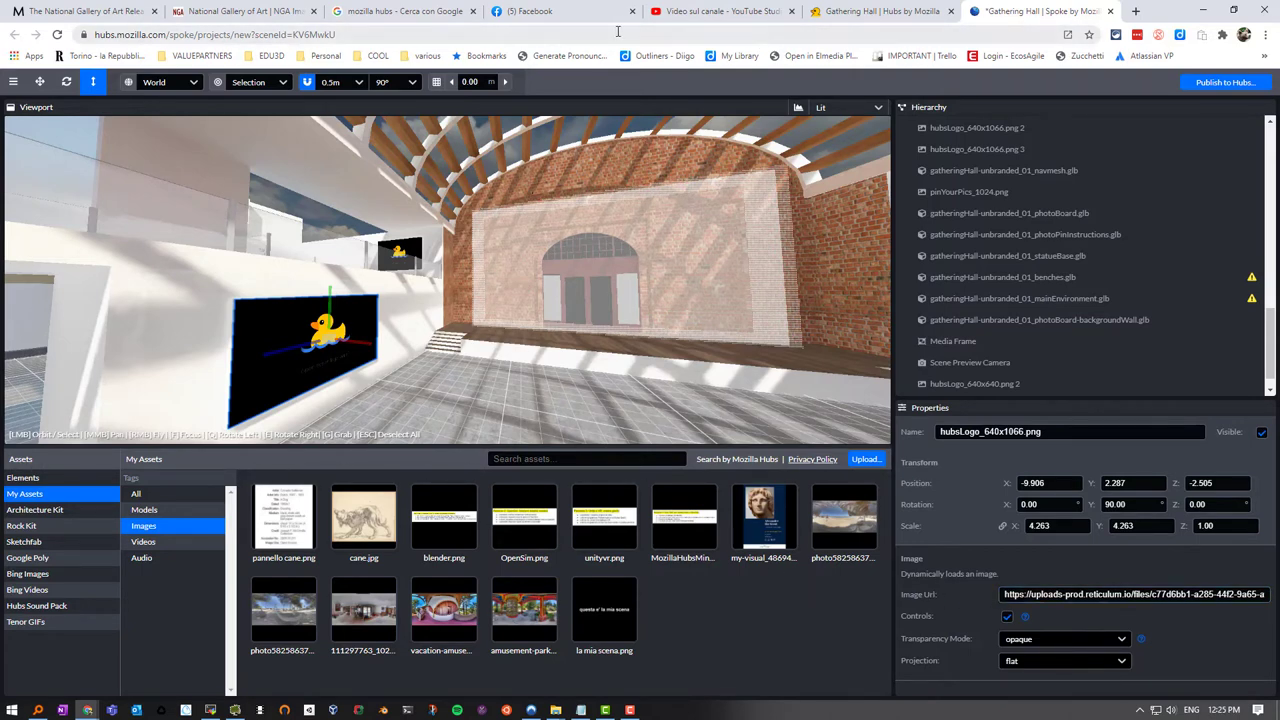
# Switch to the NGA Images page, open the preview of A Venetian Scene and copy its image address.
pyautogui.click(240, 14)
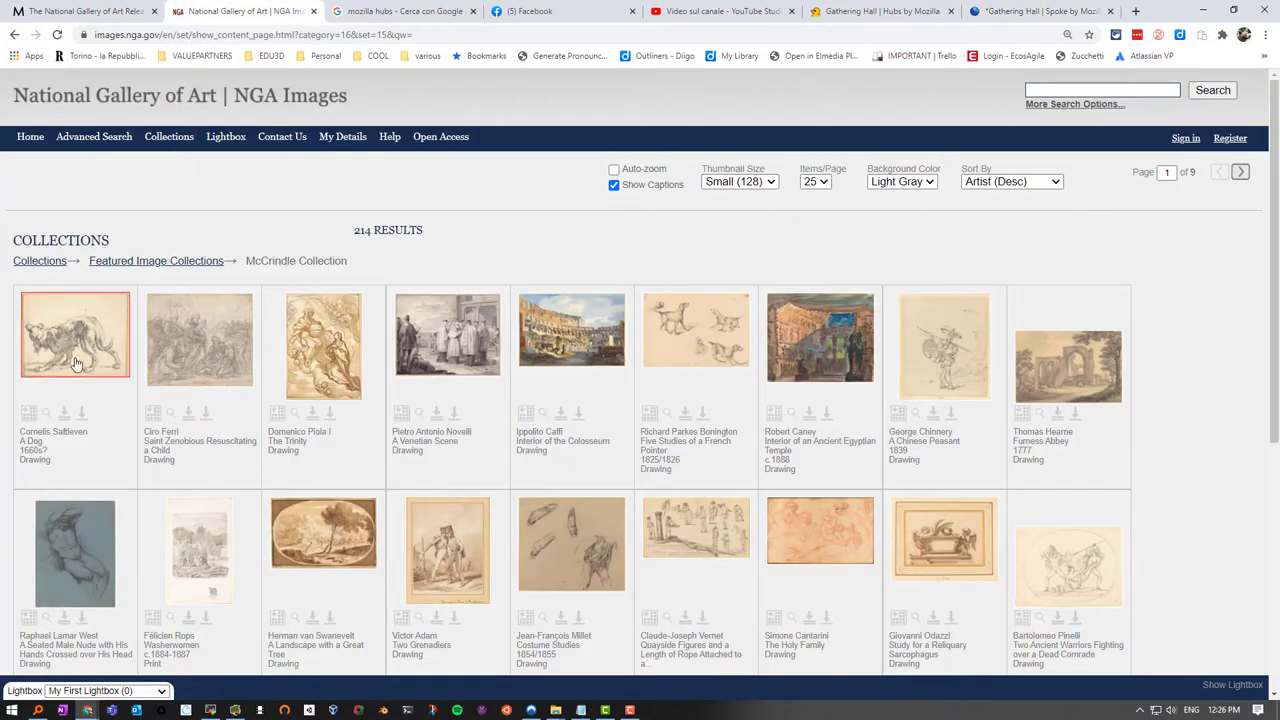
pyautogui.click(455, 340)
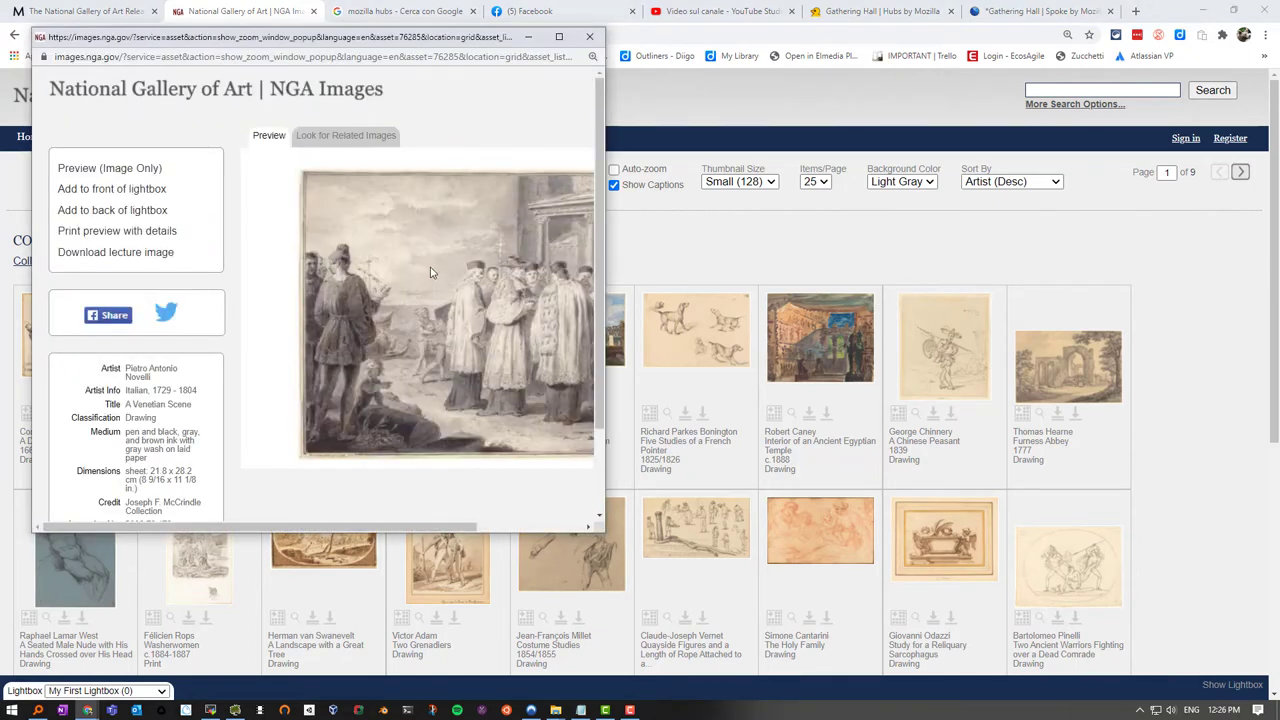
pyautogui.rightClick(457, 268)
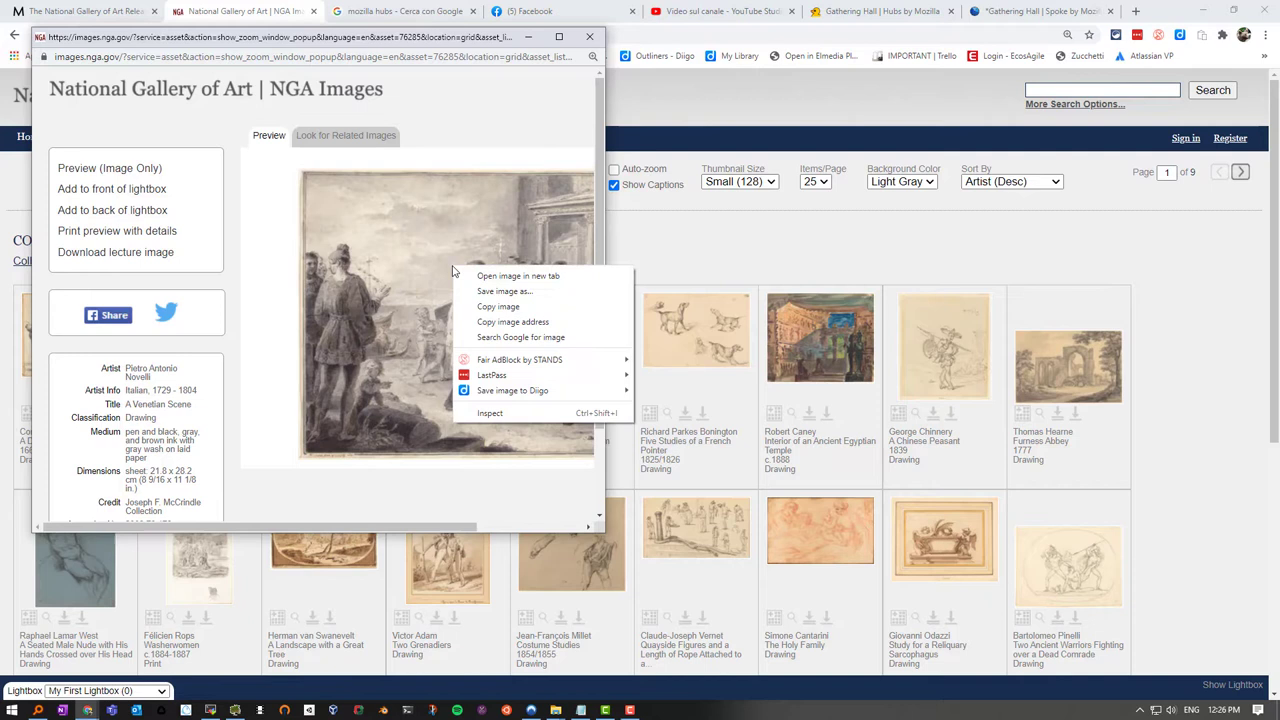
pyautogui.click(499, 323)
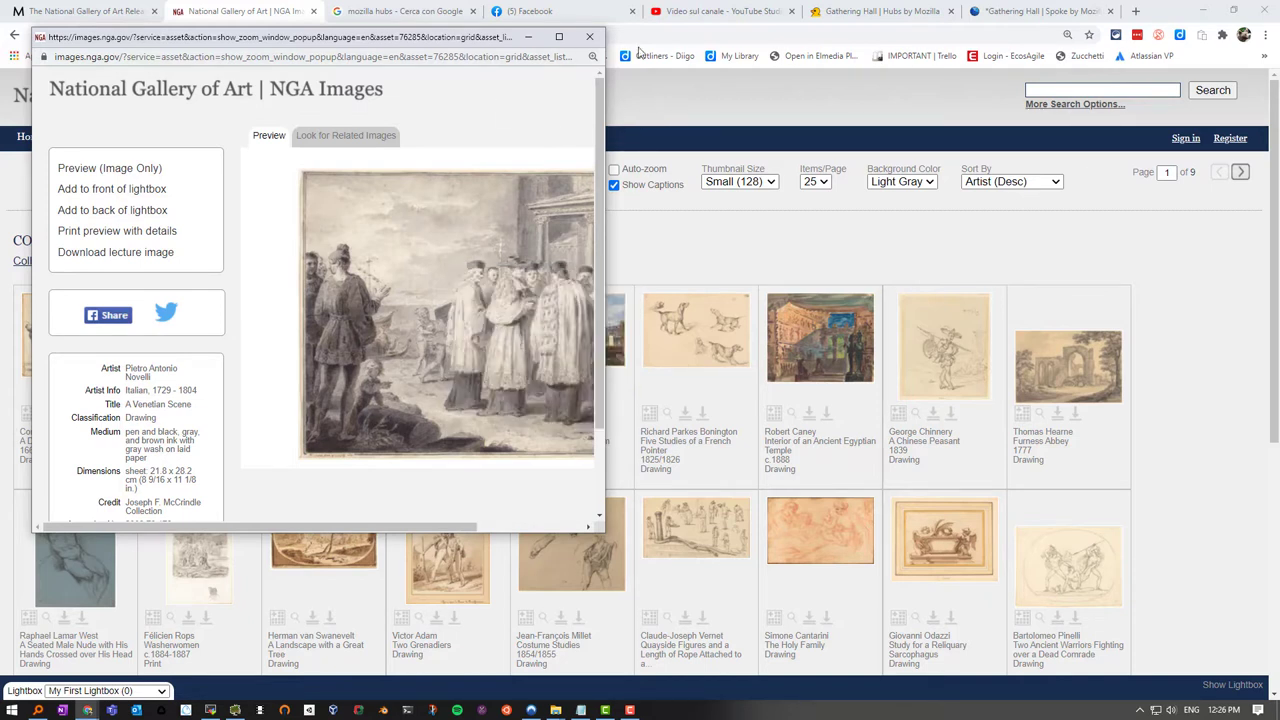
# Switch back to Spoke and replace the selected duck panel's image URL with the copied address of A Venetian Scene.
pyautogui.click(1015, 18)
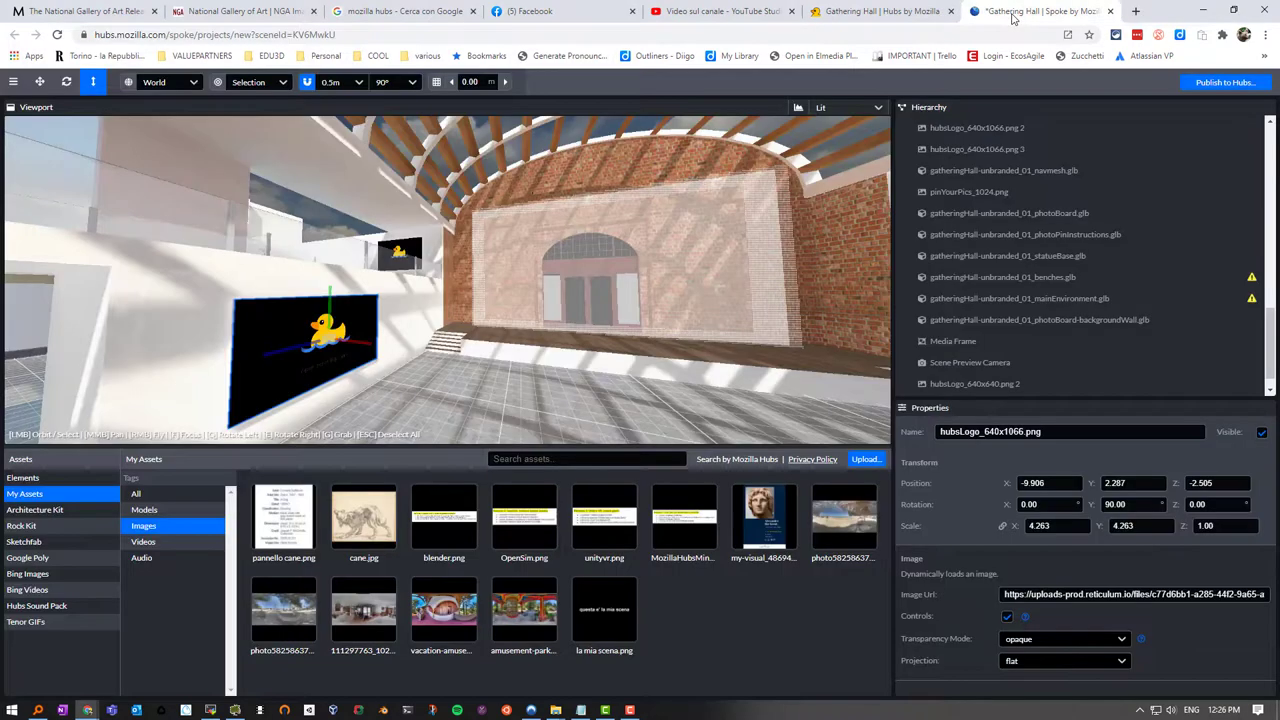
pyautogui.click(1004, 594)
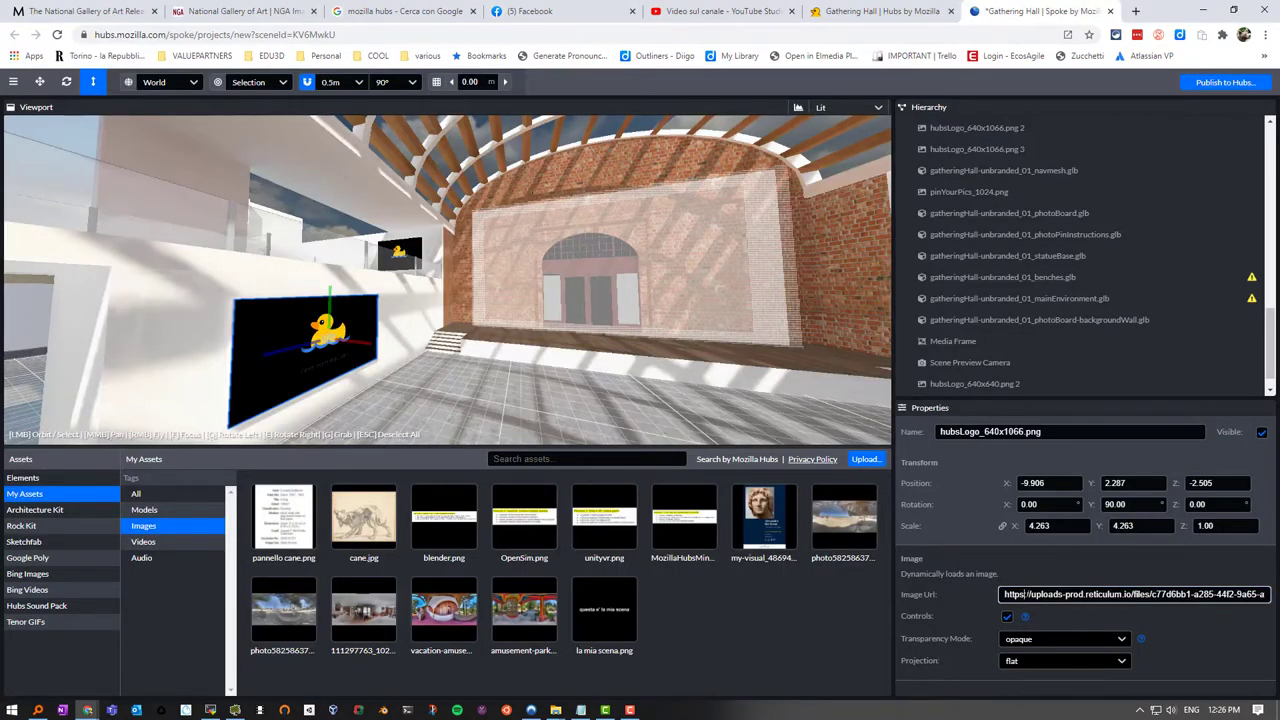
pyautogui.hotkey('ctrl', 'a')
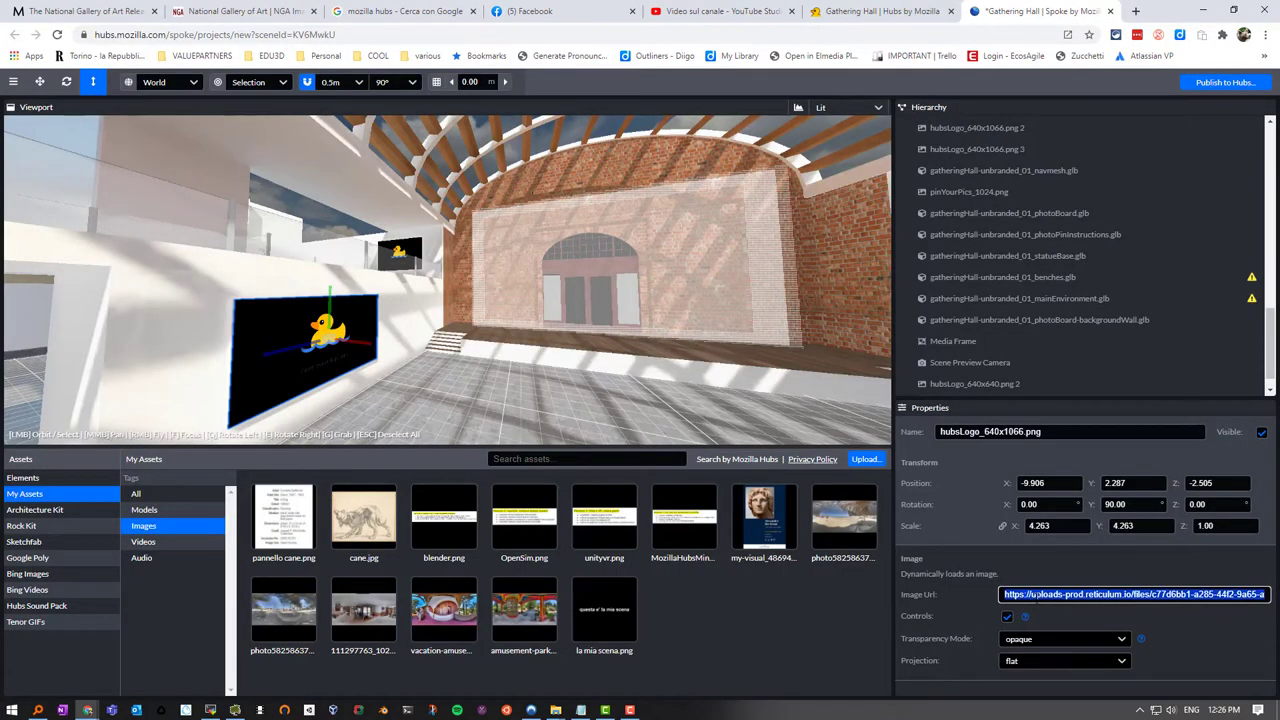
pyautogui.hotkey('ctrl', 'v')
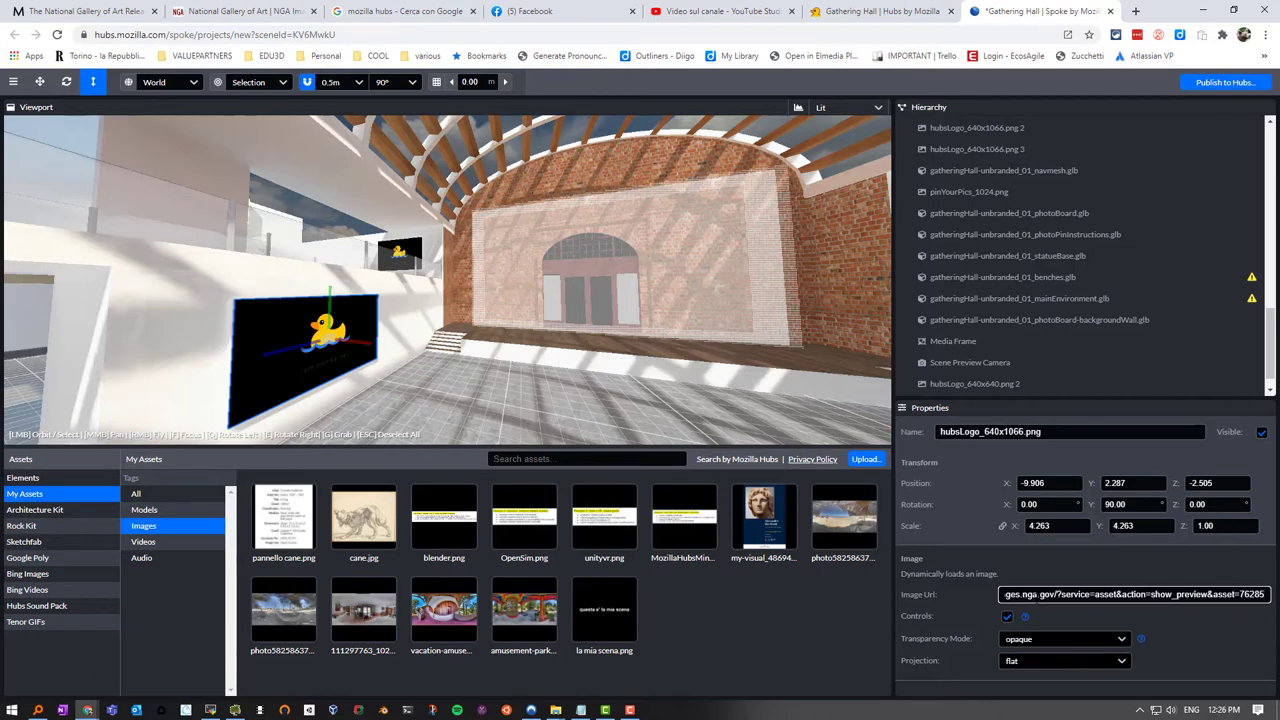
pyautogui.press('Tab')
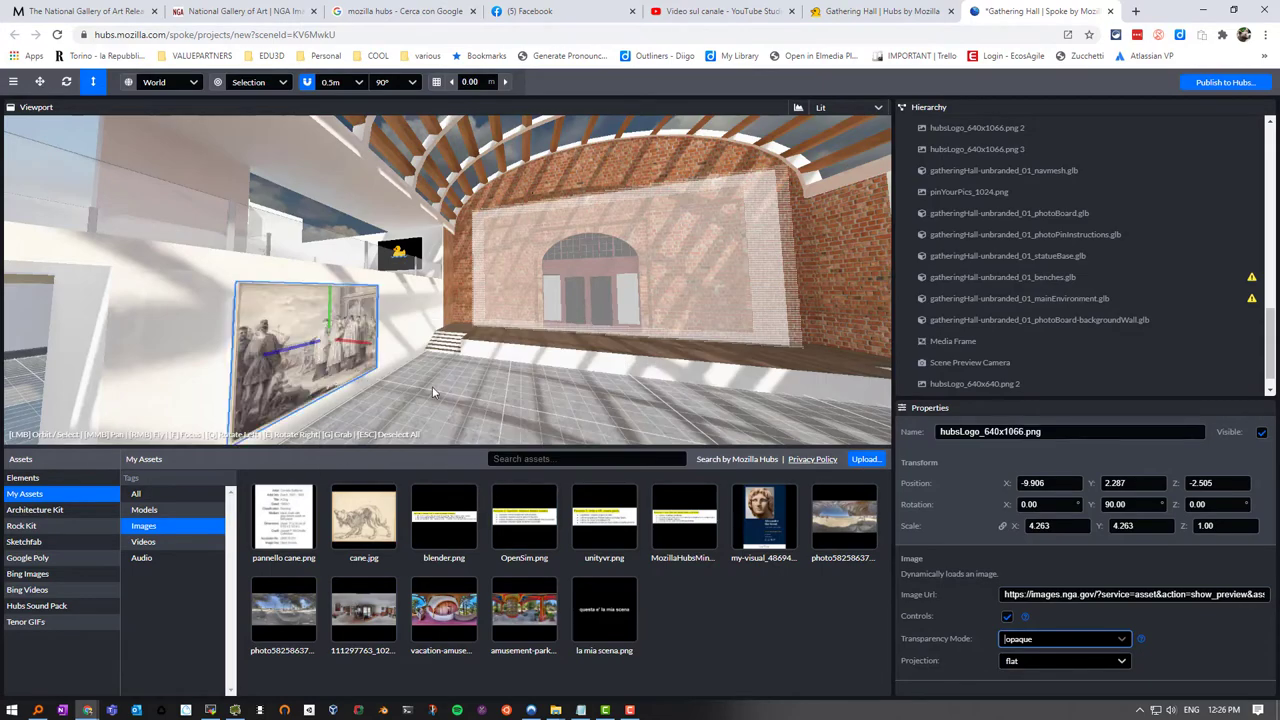
# Examine the Venetian Scene drawing on the hall's white wall up close and from several angles.
pyautogui.moveTo(432, 386); pyautogui.dragTo(410, 370, button='right')
pyautogui.press('w')
pyautogui.press('a')
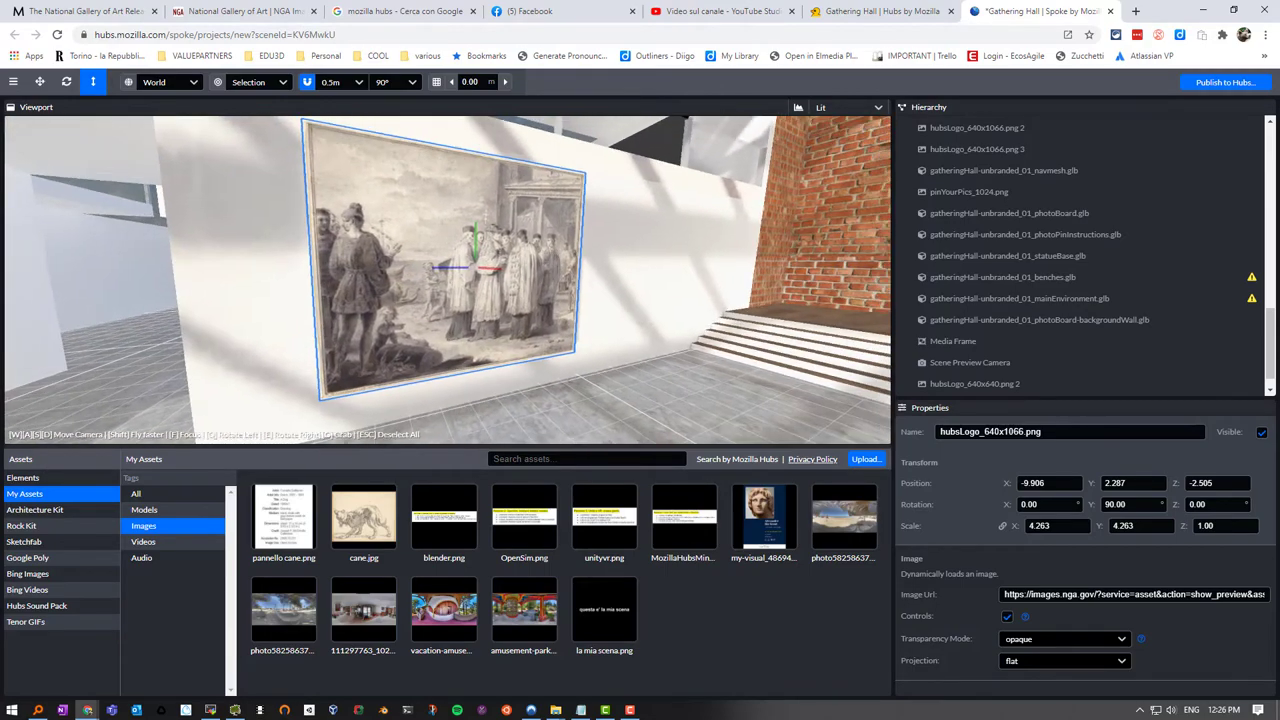
pyautogui.moveTo(335, 344); pyautogui.dragTo(610, 334, button='right')
pyautogui.press('w')
pyautogui.press('w')
pyautogui.press('s')
pyautogui.press('f')
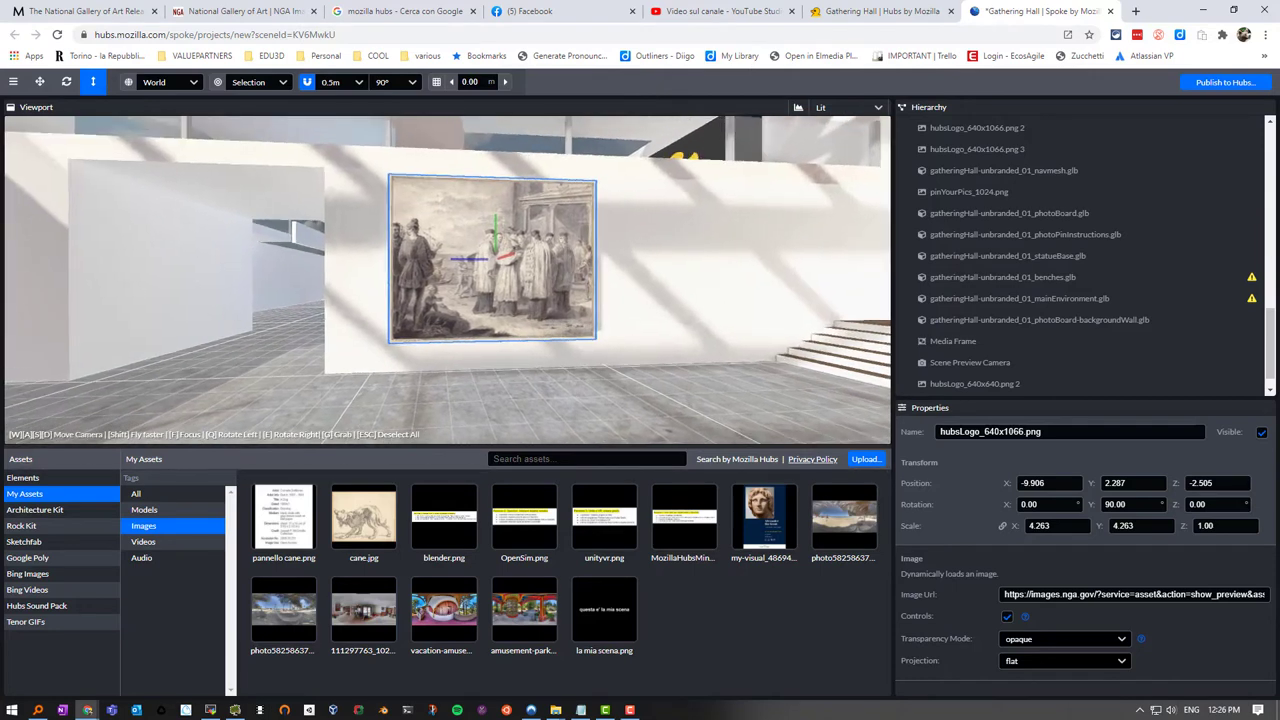
pyautogui.moveTo(506, 280); pyautogui.dragTo(565, 326, button='right')
pyautogui.press('s')
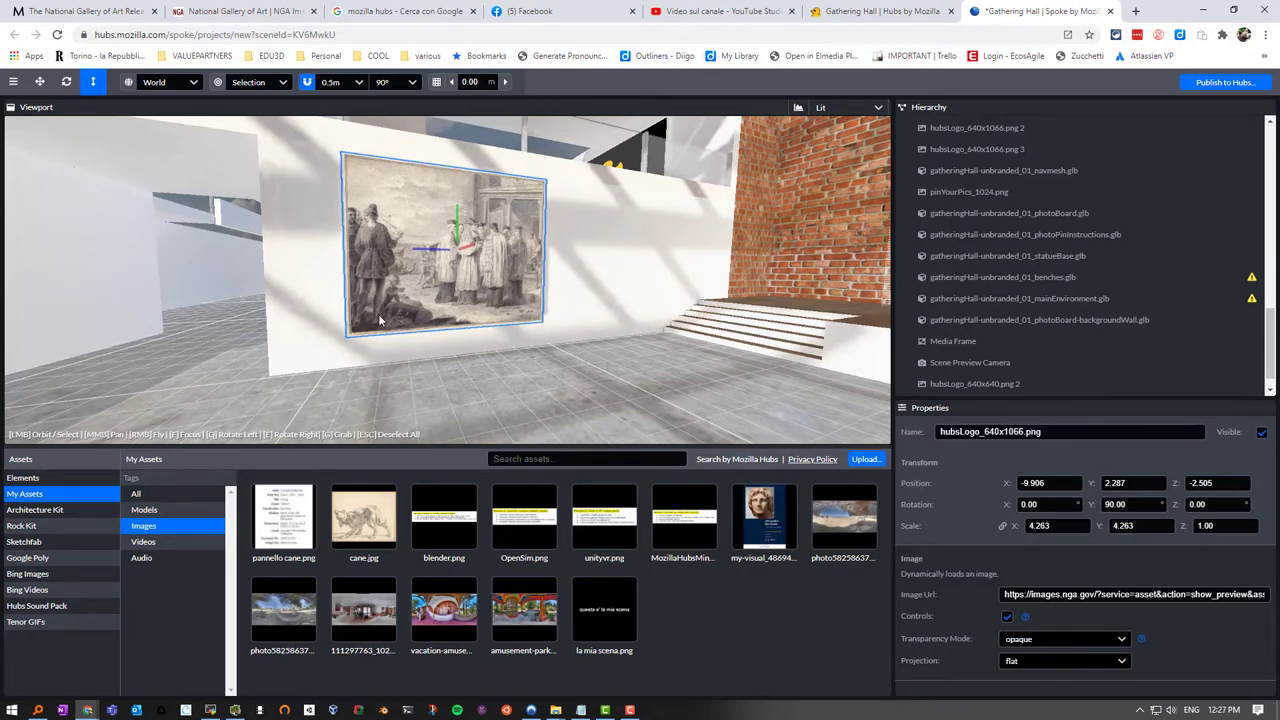
# Start publishing the scene to Hubs and save the project under the name Gathering Hall remixed.
pyautogui.click(1218, 84)
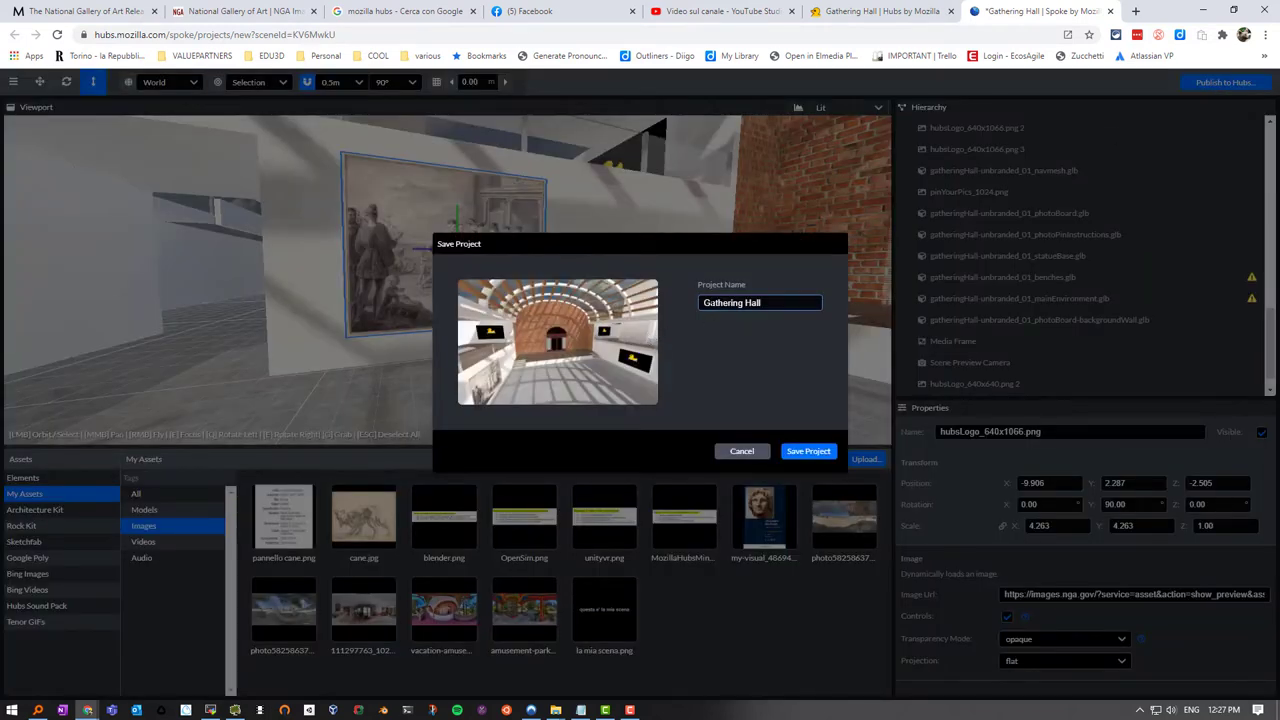
pyautogui.click(761, 302)
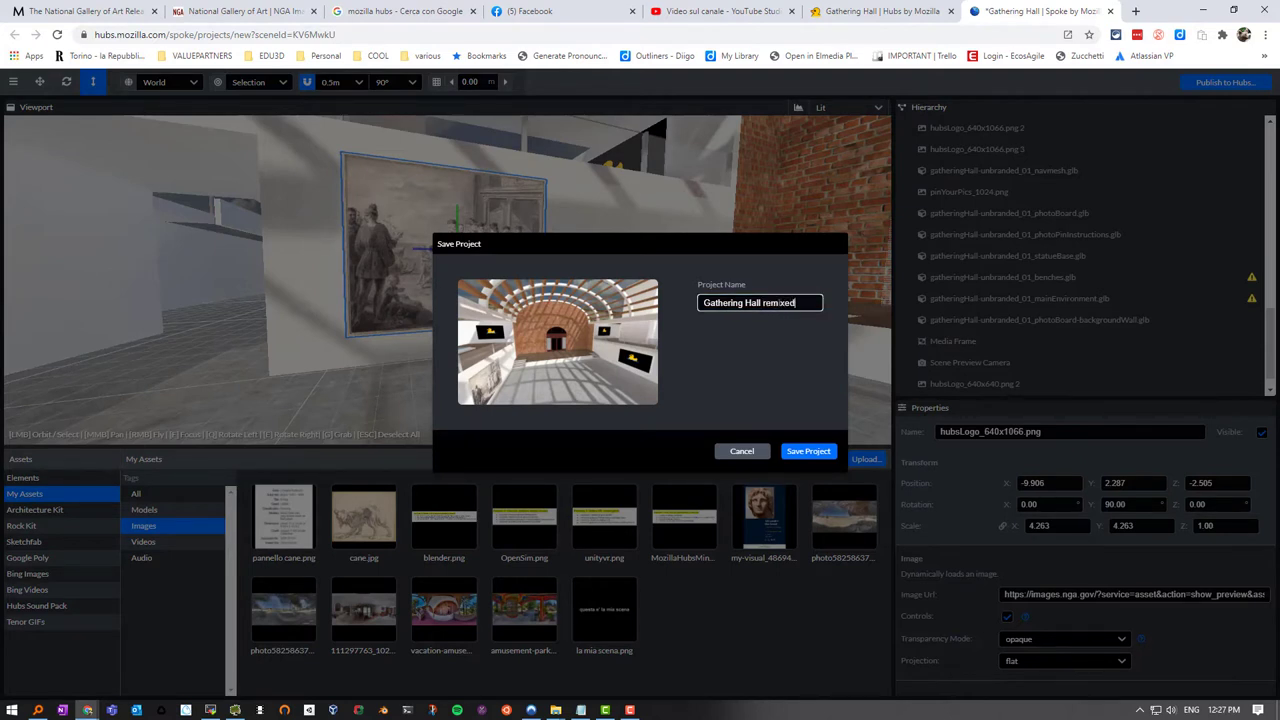
pyautogui.click(805, 452)
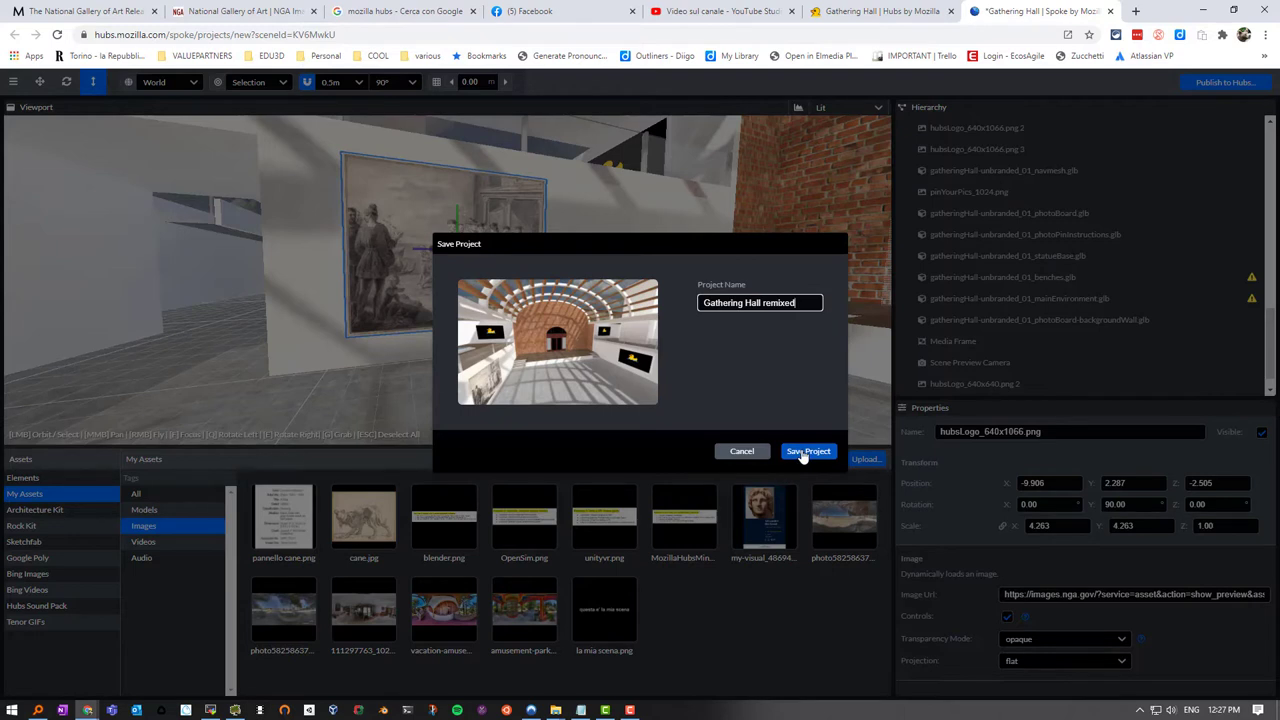